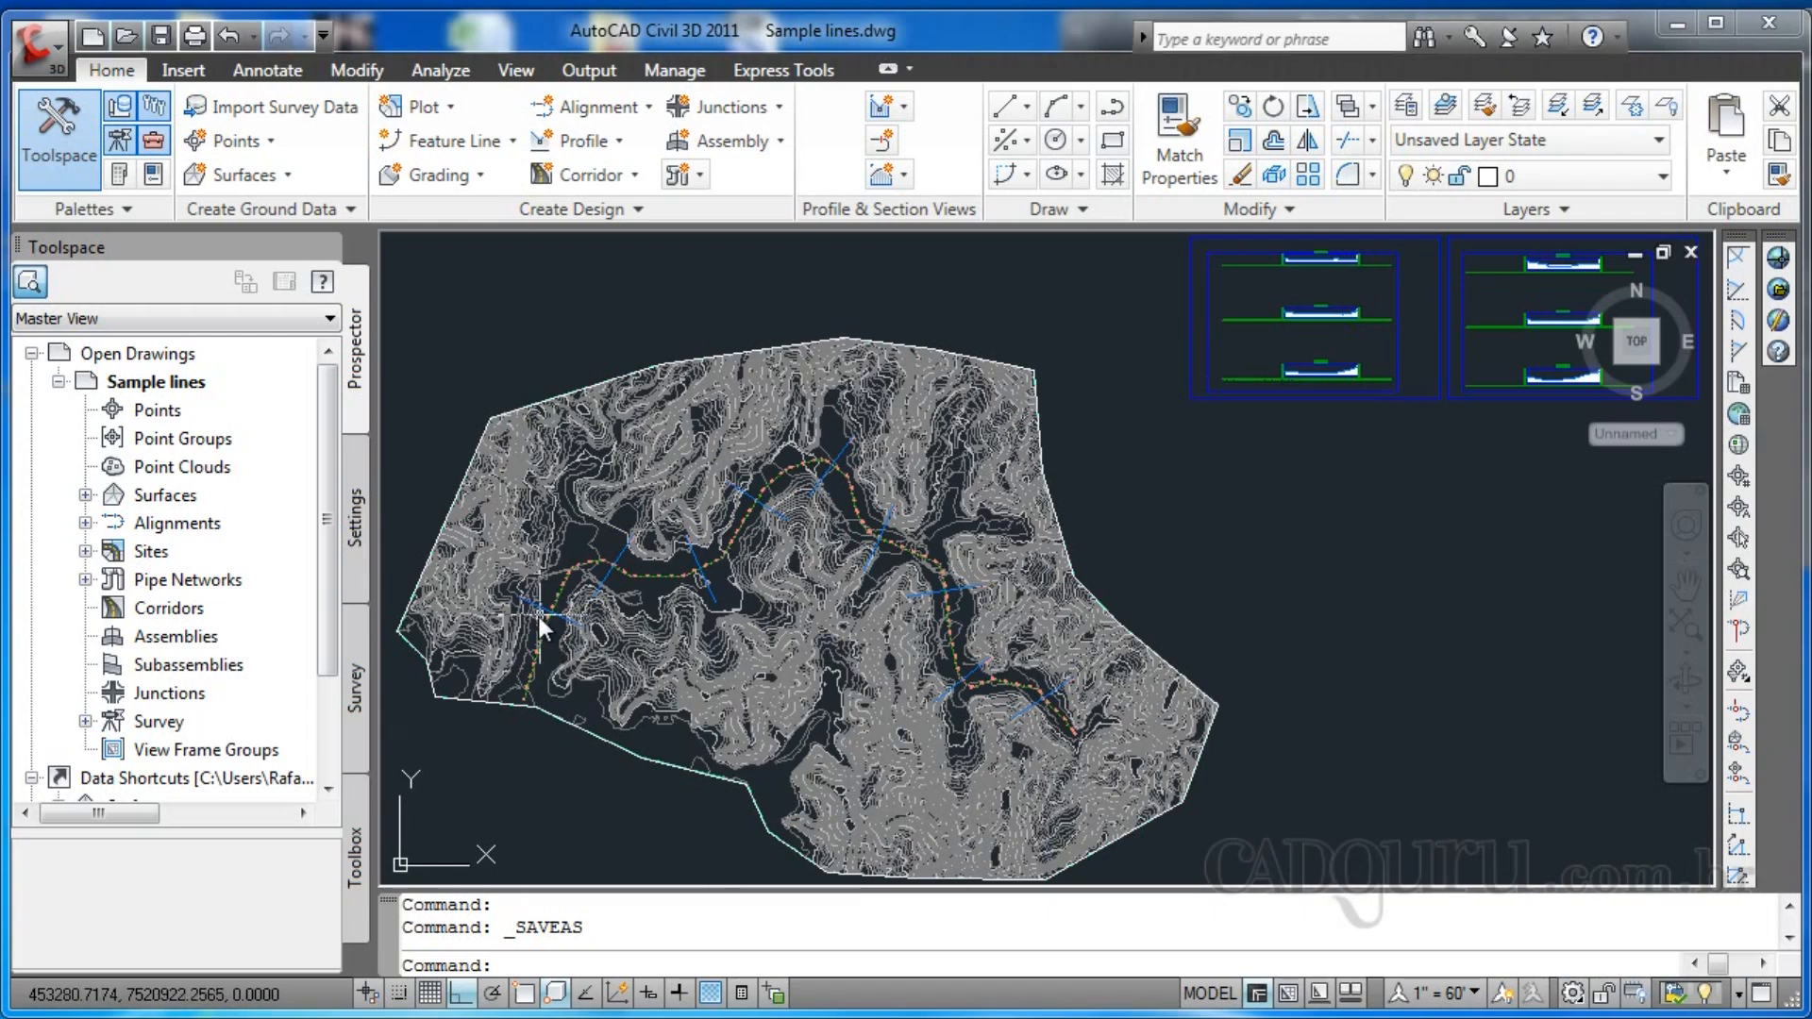
- Examine the sample lines and their station labels along the first part of the alignment, including stations 7+50, 15+00 and 22+50
{"action": "scroll", "coordinate": [538, 616], "scroll_direction": "up", "scroll_amount": 5}
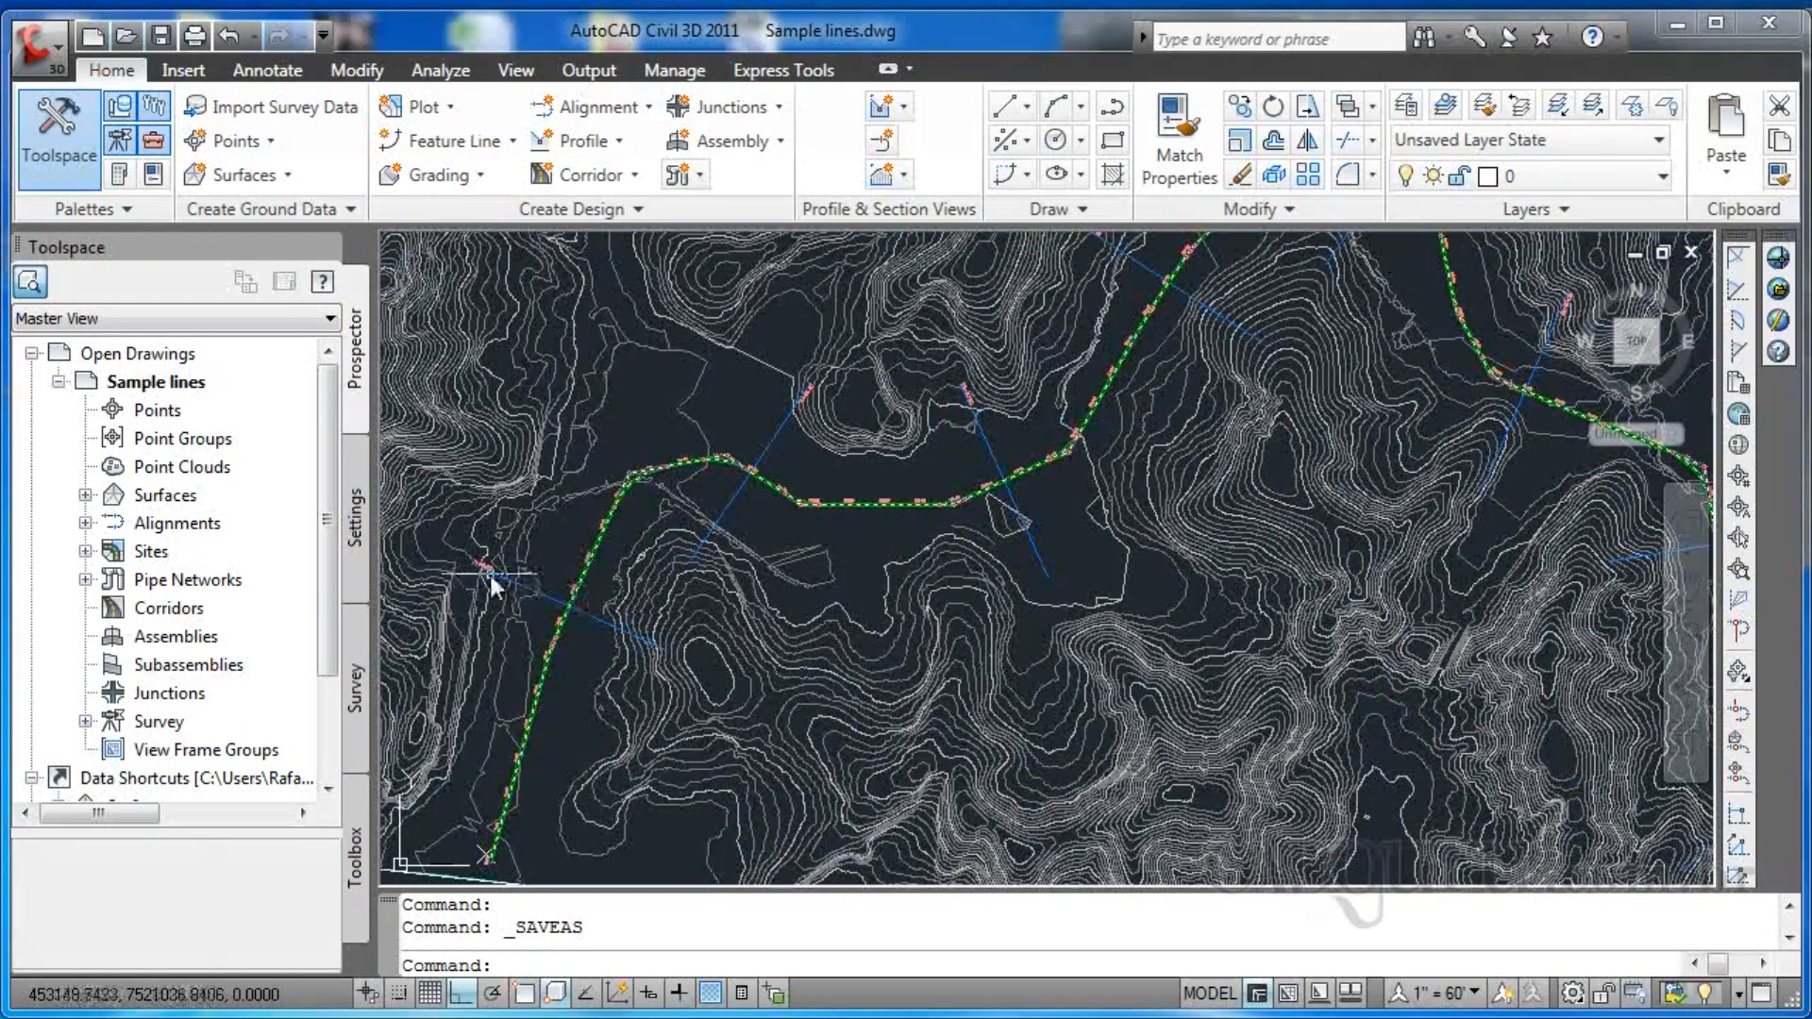
{"action": "scroll", "coordinate": [487, 570], "scroll_direction": "up", "scroll_amount": 6}
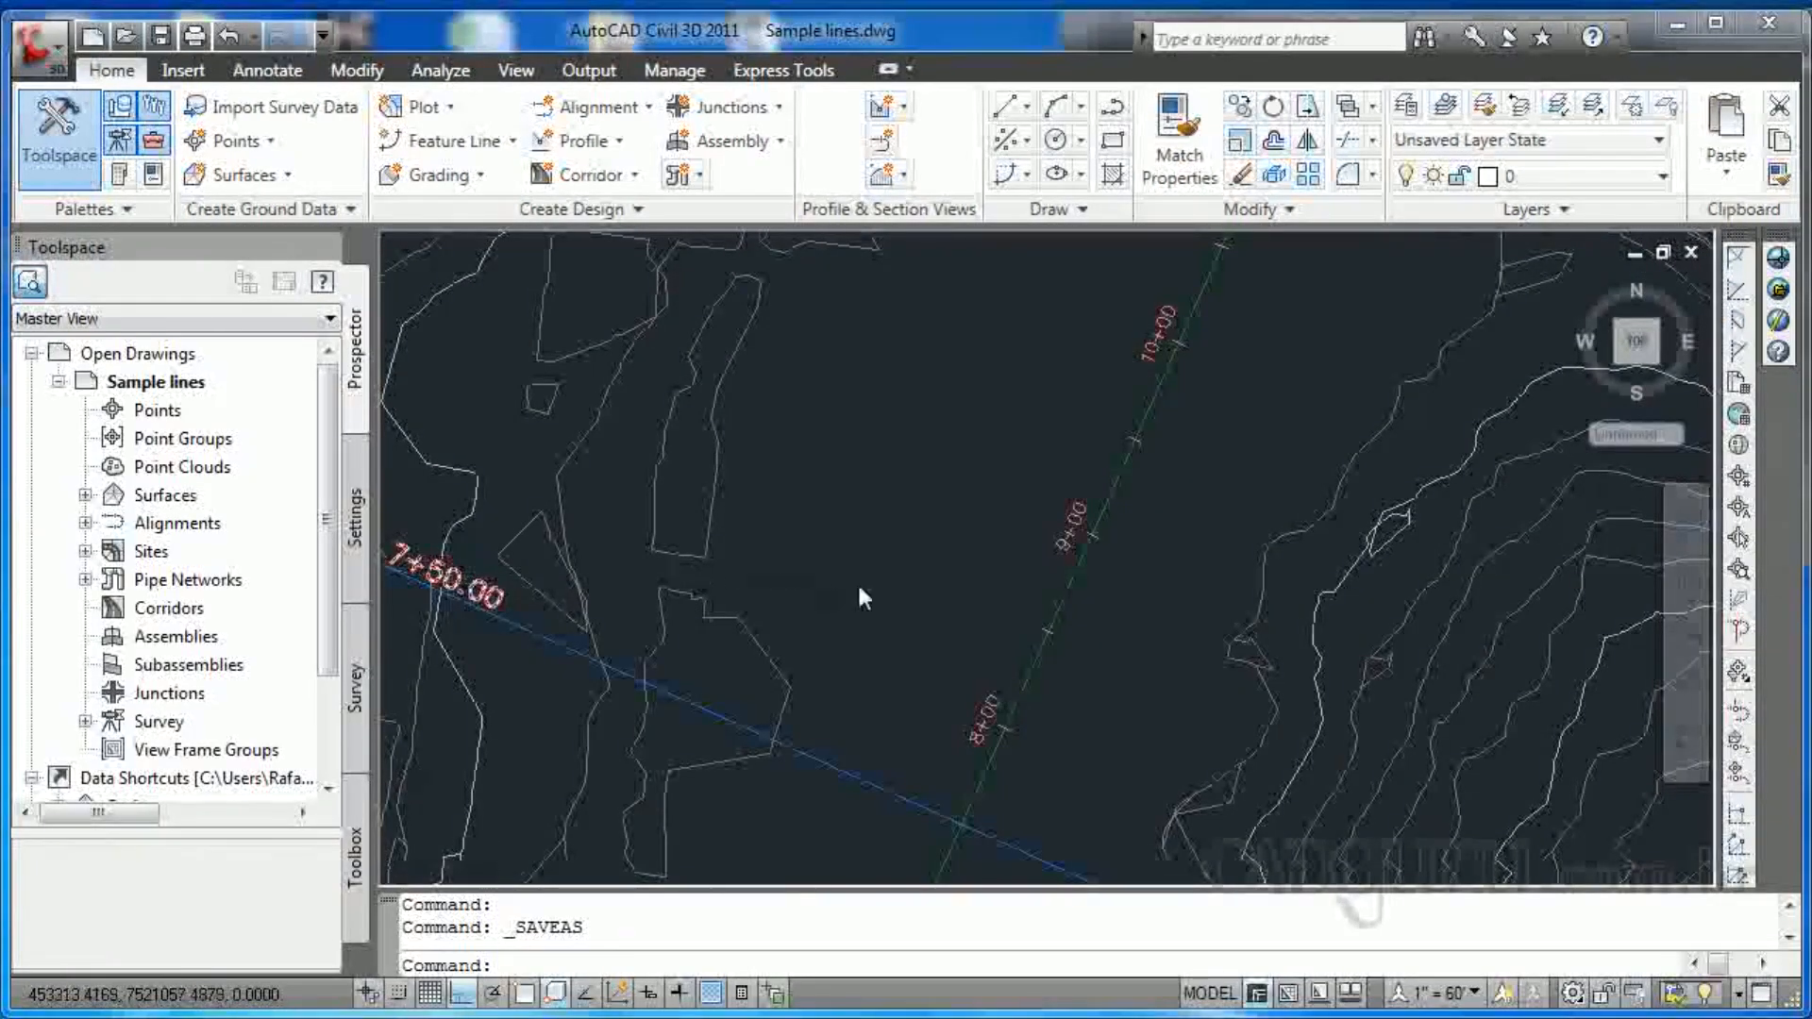
{"action": "scroll", "coordinate": [1204, 484], "scroll_direction": "down", "scroll_amount": 3}
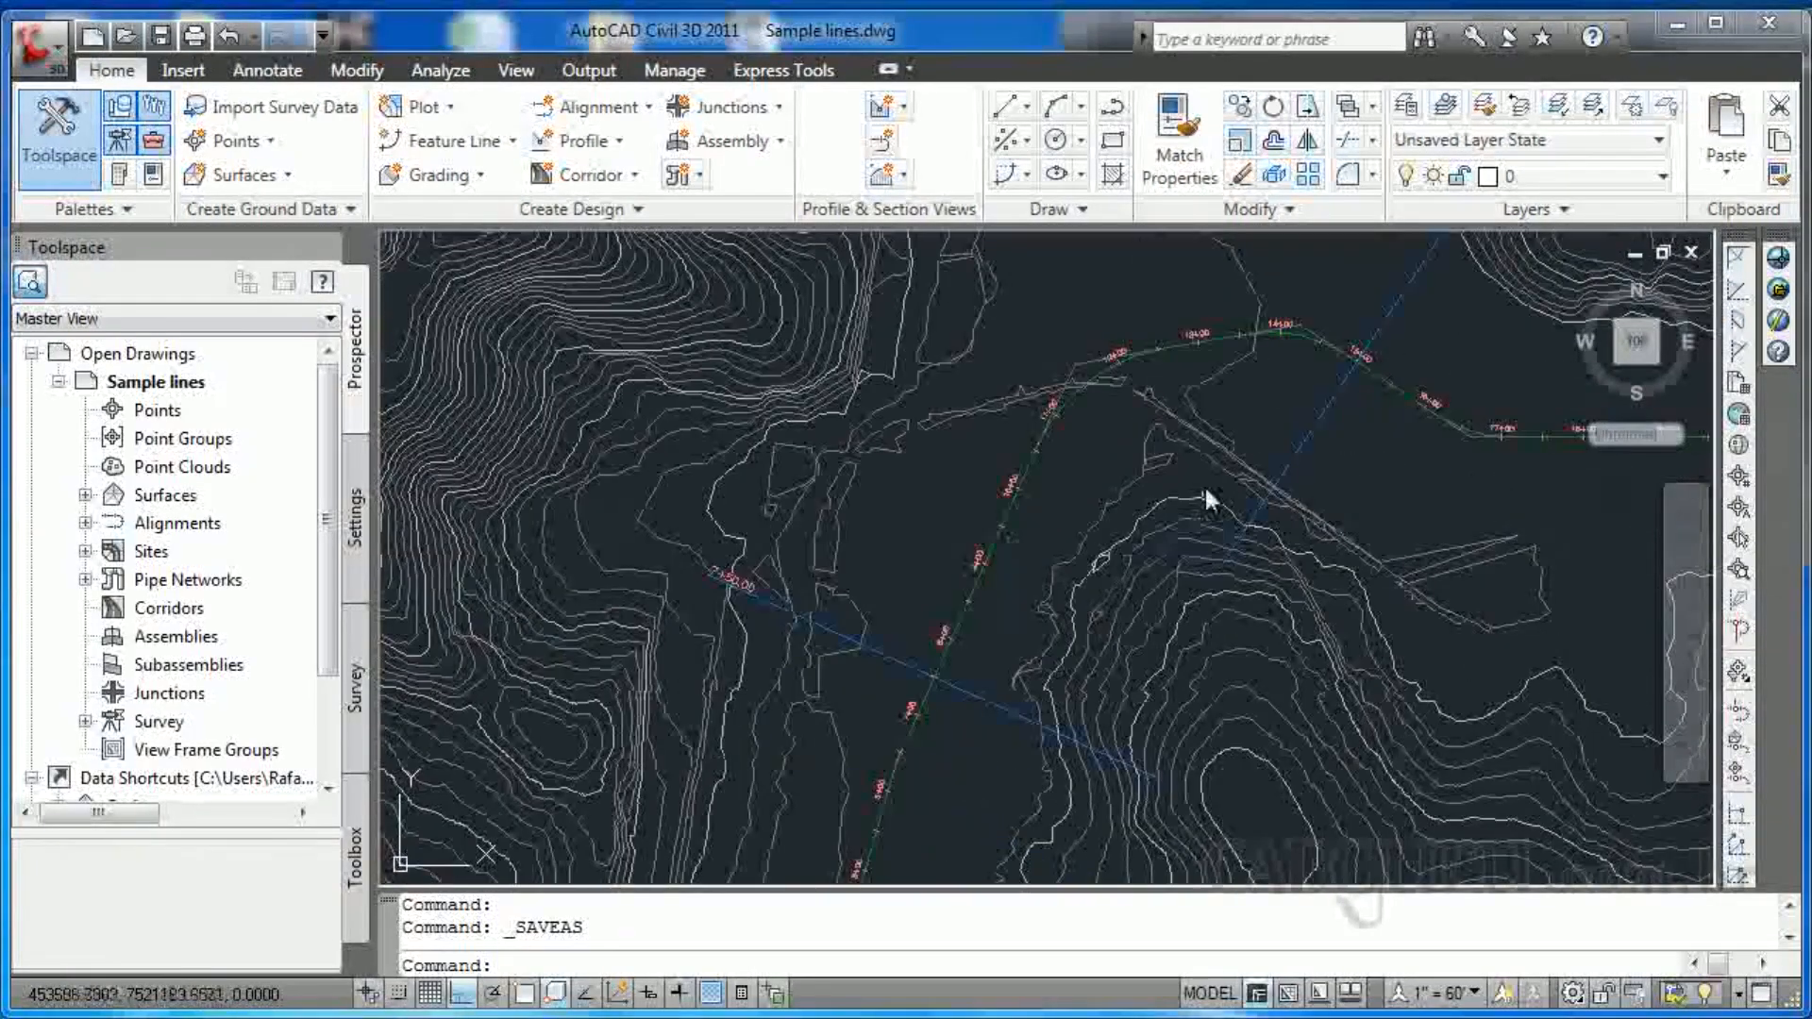
{"action": "middle_click_drag", "start_coordinate": [1205, 488], "coordinate": [838, 699]}
{"action": "scroll", "coordinate": [1116, 407], "scroll_direction": "up", "scroll_amount": 3}
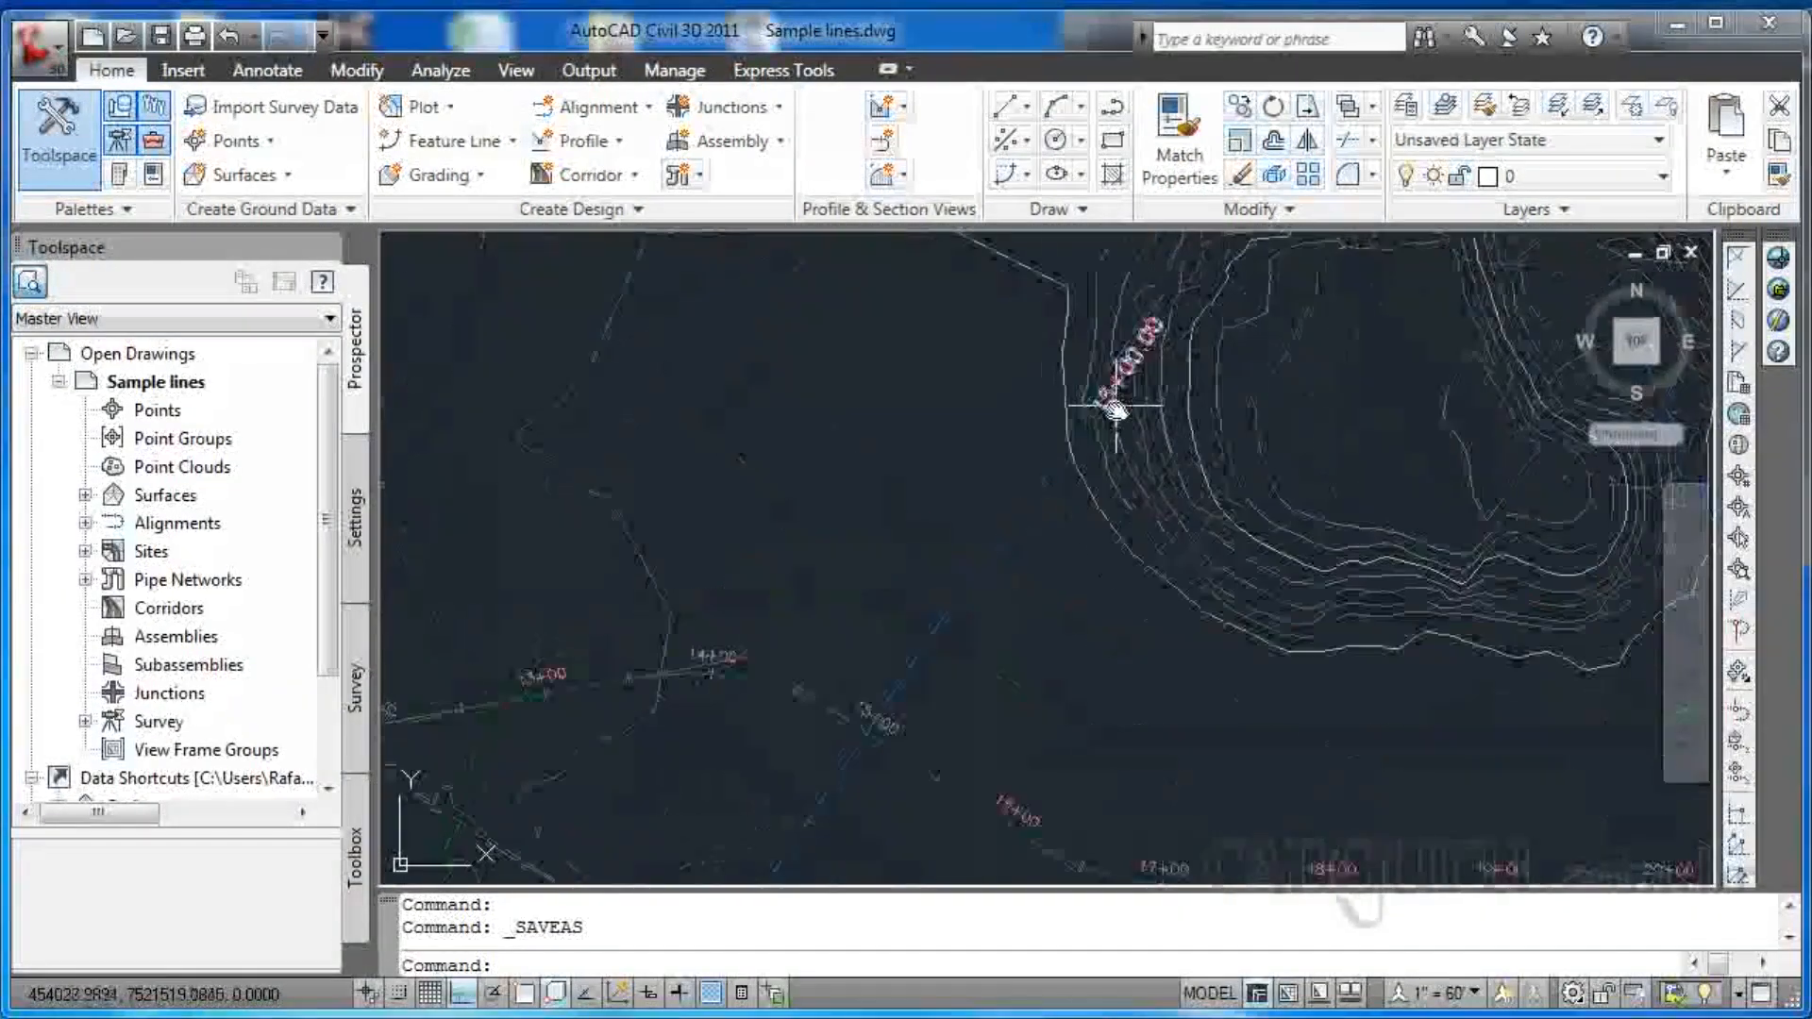
{"action": "scroll", "coordinate": [1116, 407], "scroll_direction": "up", "scroll_amount": 2}
{"action": "scroll", "coordinate": [1219, 500], "scroll_direction": "down", "scroll_amount": 5}
{"action": "mouse_move", "coordinate": [1104, 663]}
{"action": "middle_mouse_down"}
{"action": "mouse_move", "coordinate": [885, 663]}
{"action": "mouse_move", "coordinate": [768, 598]}
{"action": "middle_mouse_up"}
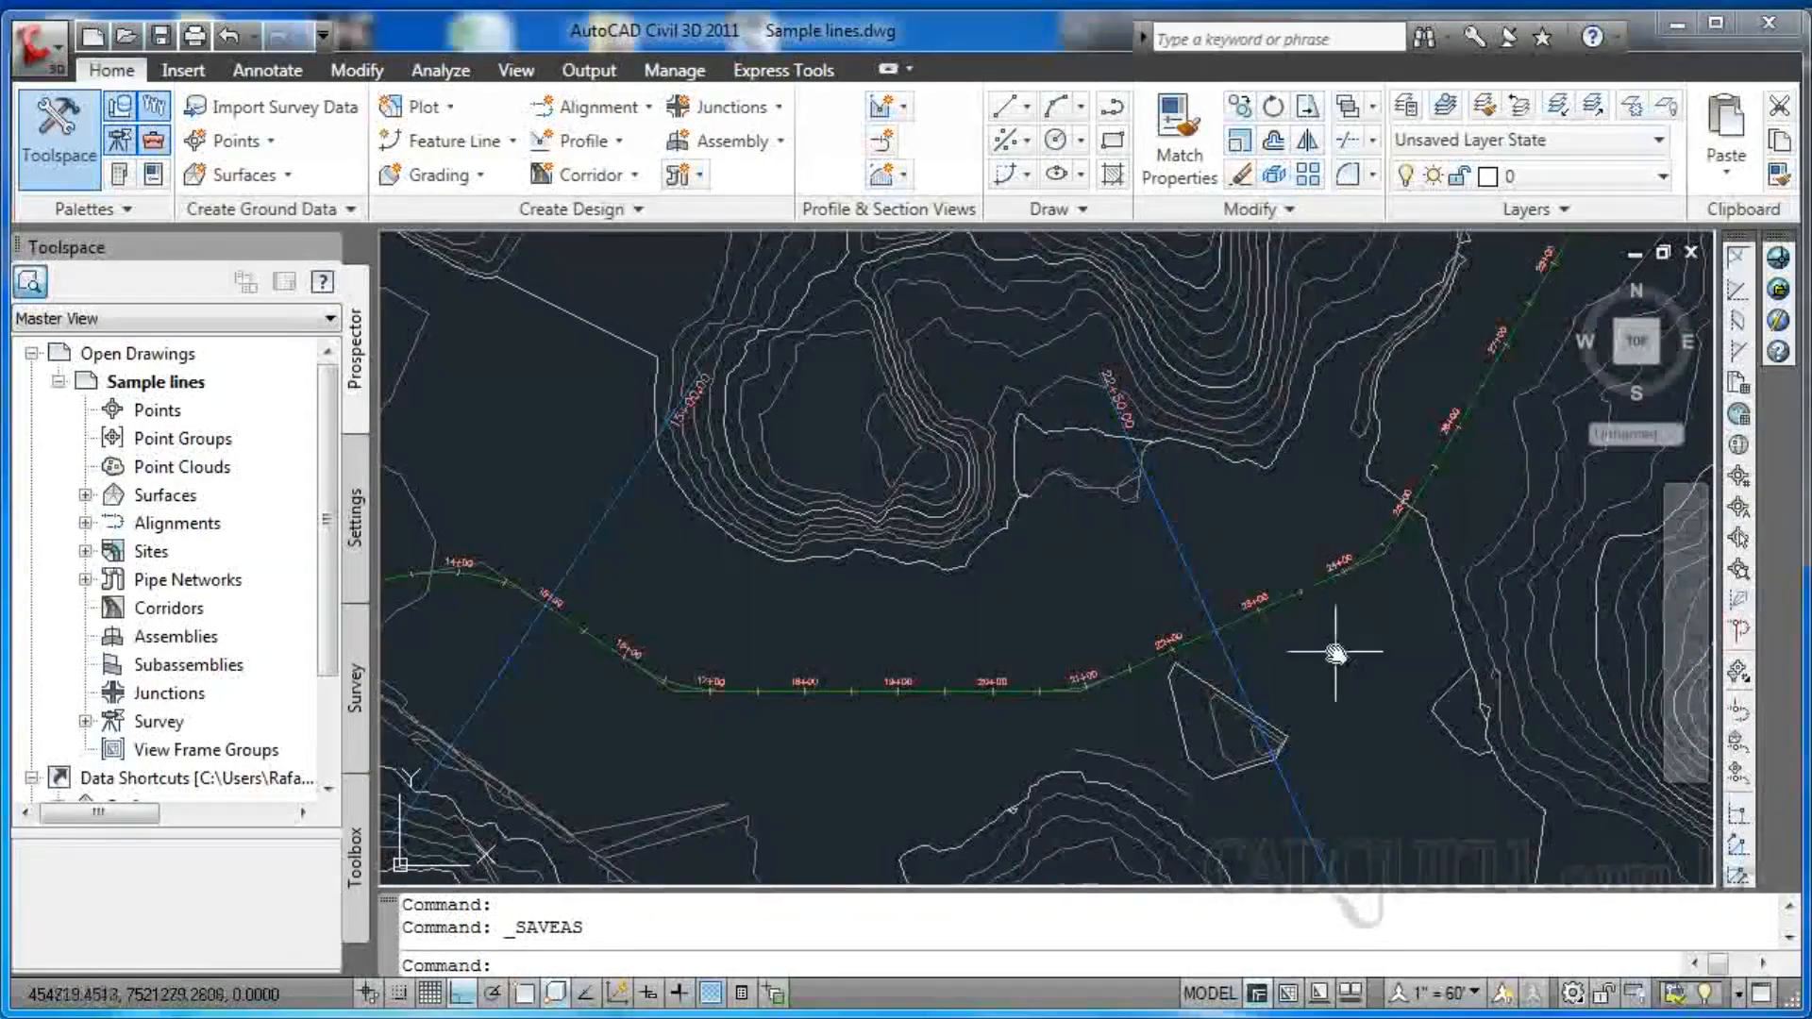
{"action": "middle_click_drag", "start_coordinate": [1335, 652], "coordinate": [1044, 393]}
{"action": "scroll", "coordinate": [1044, 405], "scroll_direction": "down", "scroll_amount": 5}
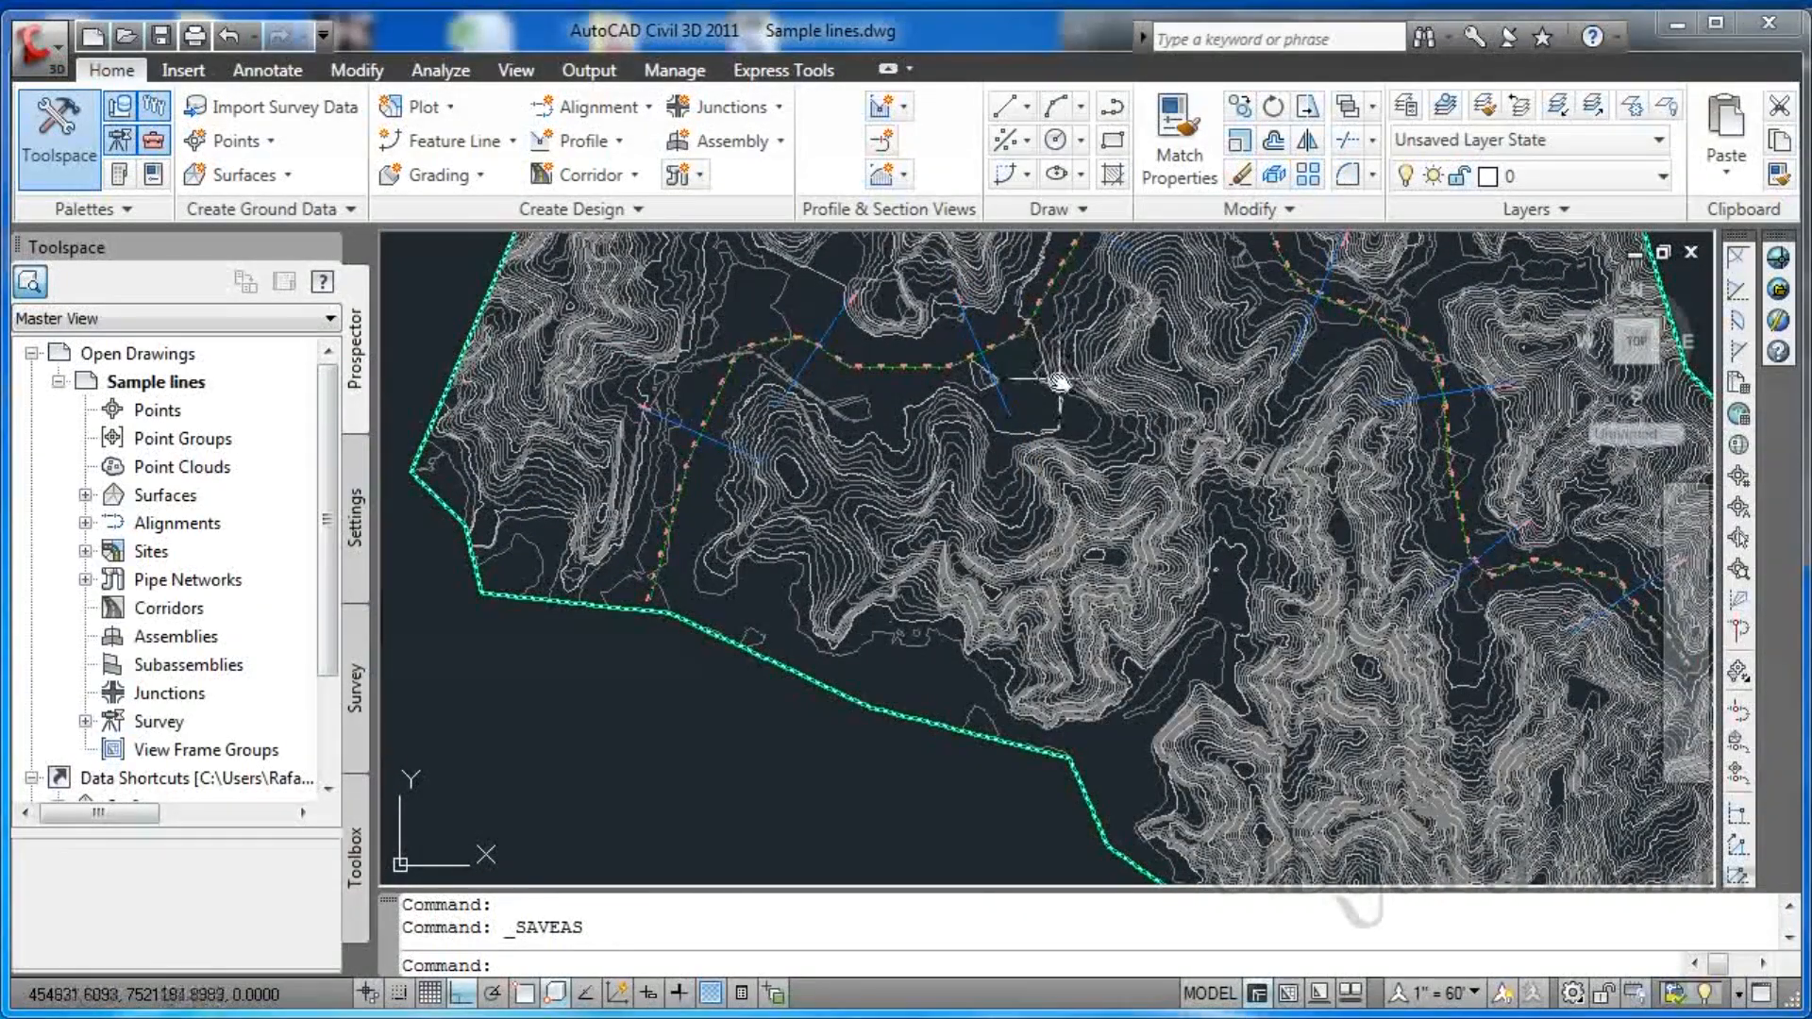
{"action": "middle_click_drag", "start_coordinate": [1060, 356], "coordinate": [1036, 578]}
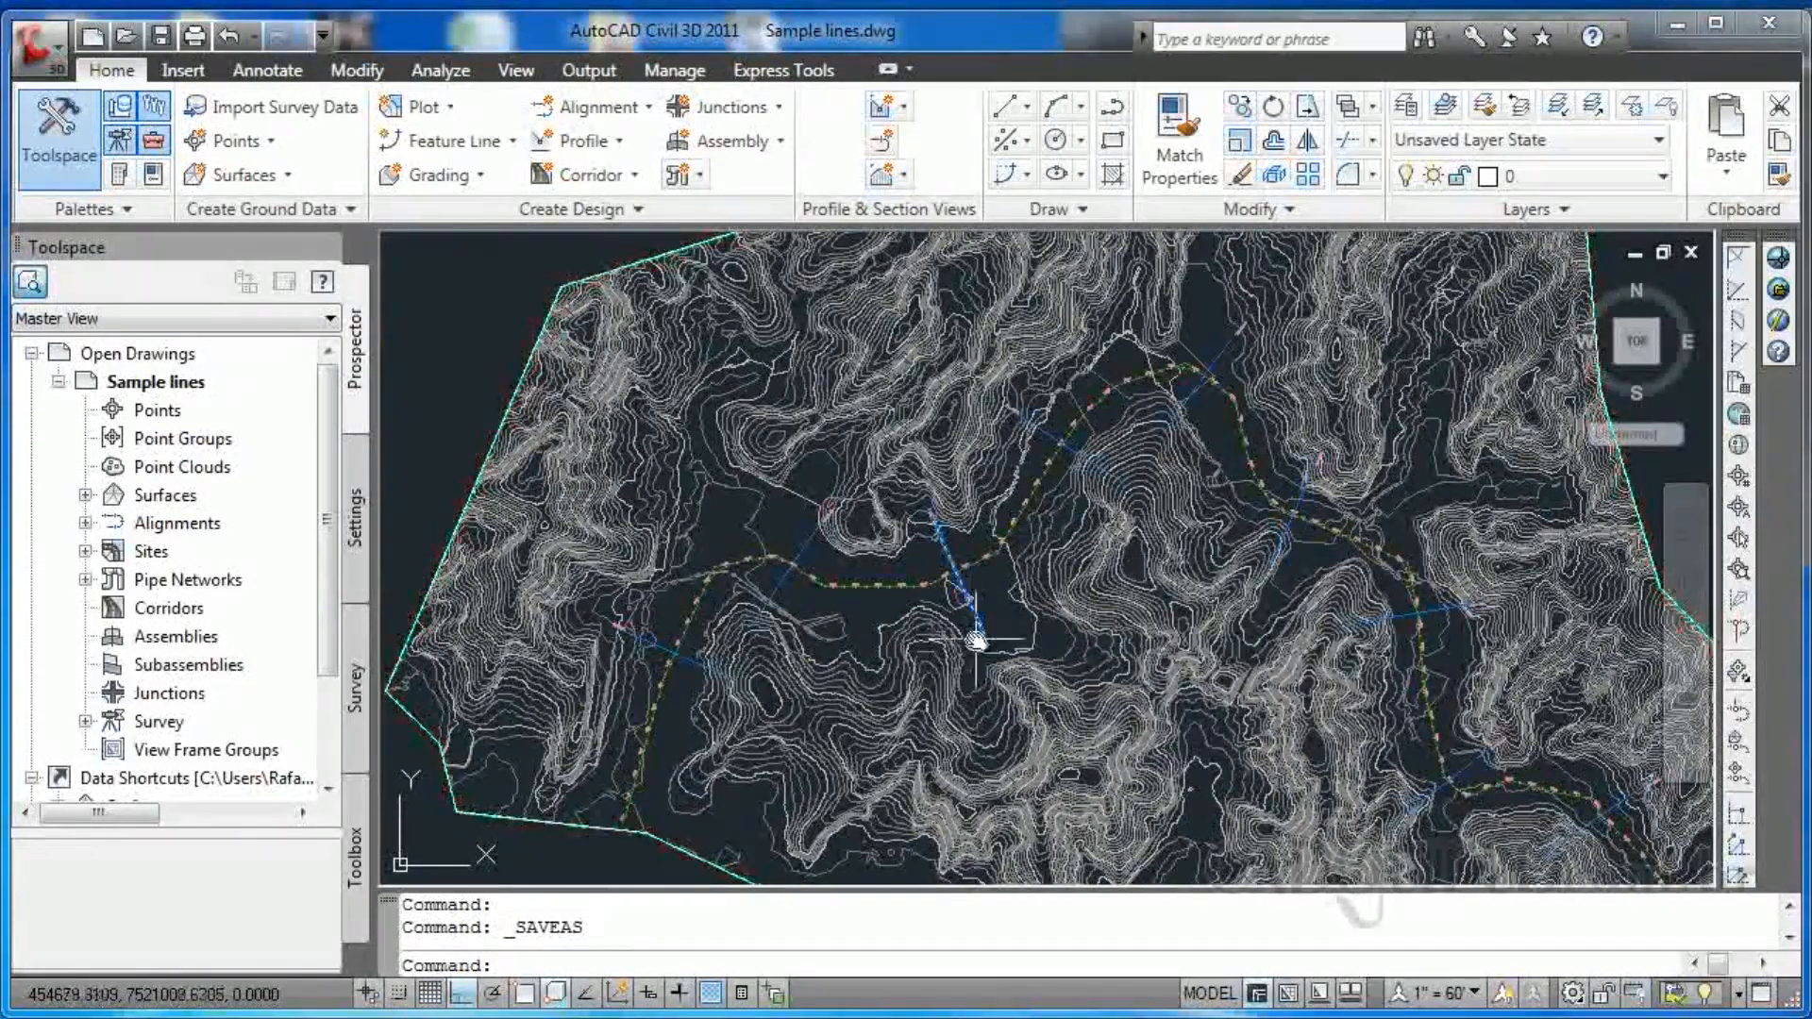
{"action": "scroll", "coordinate": [997, 570], "scroll_direction": "up", "scroll_amount": 4}
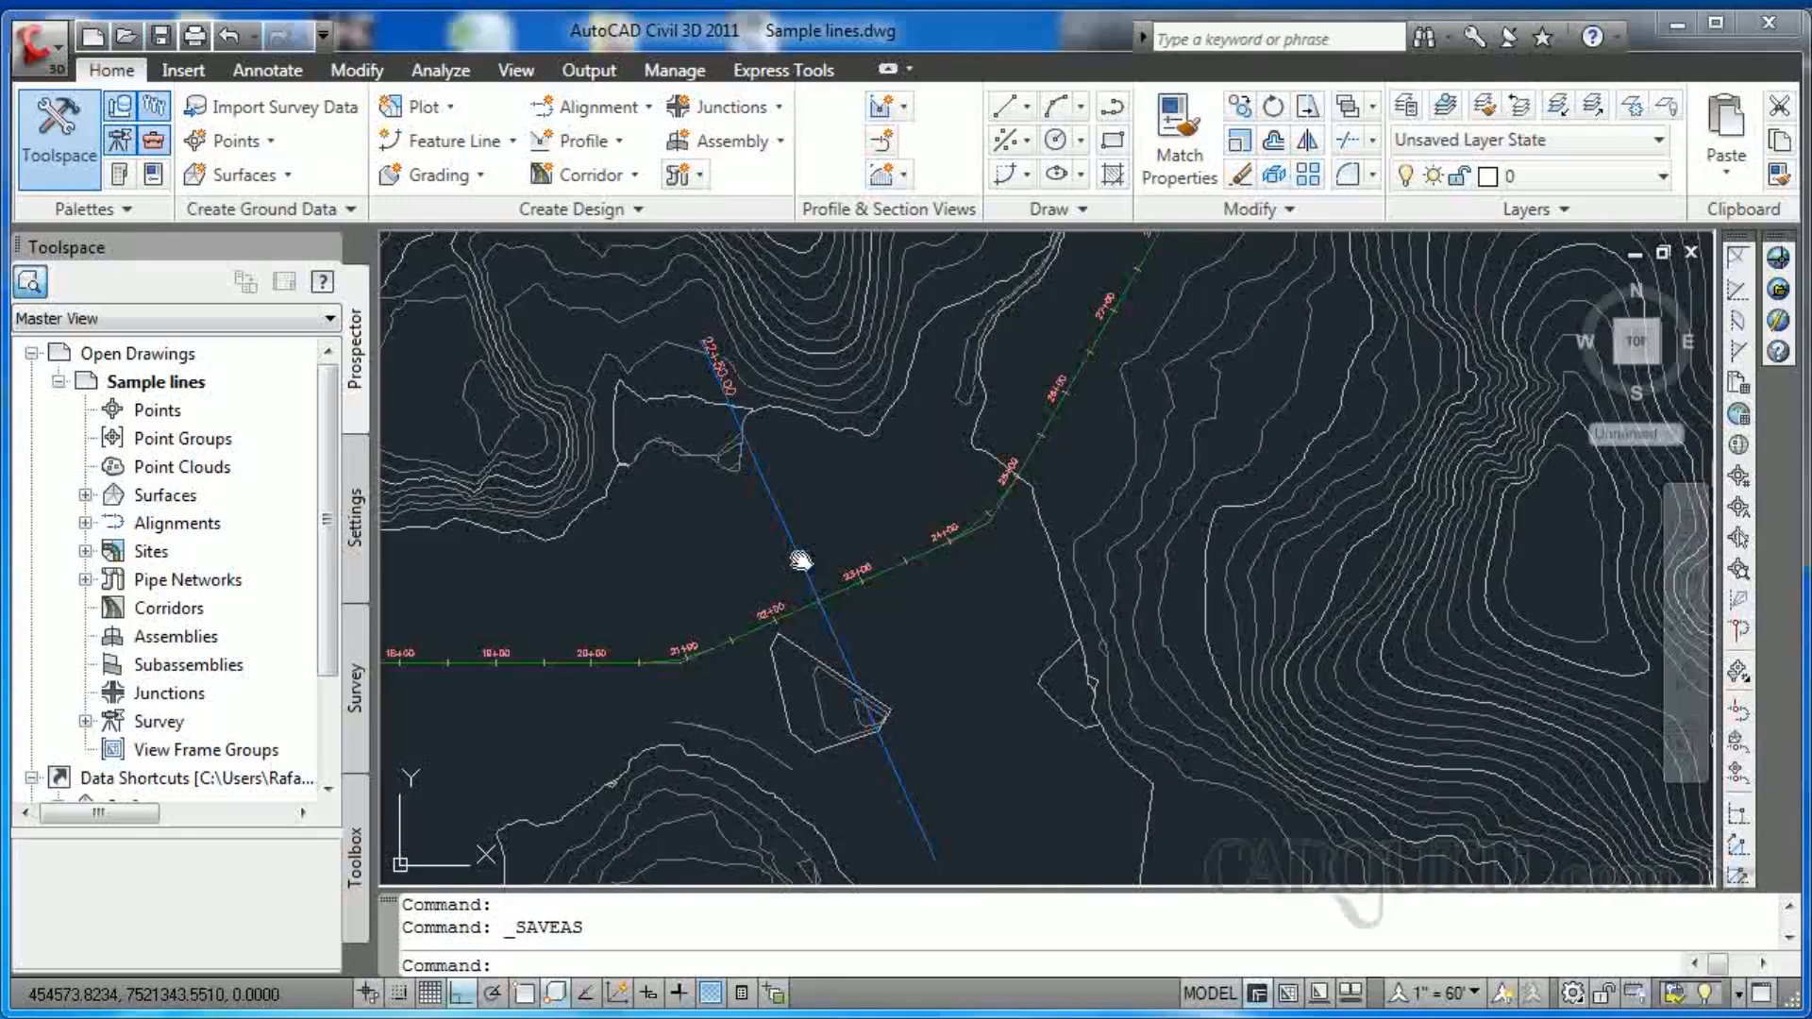
{"action": "scroll", "coordinate": [858, 494], "scroll_direction": "down", "scroll_amount": 3}
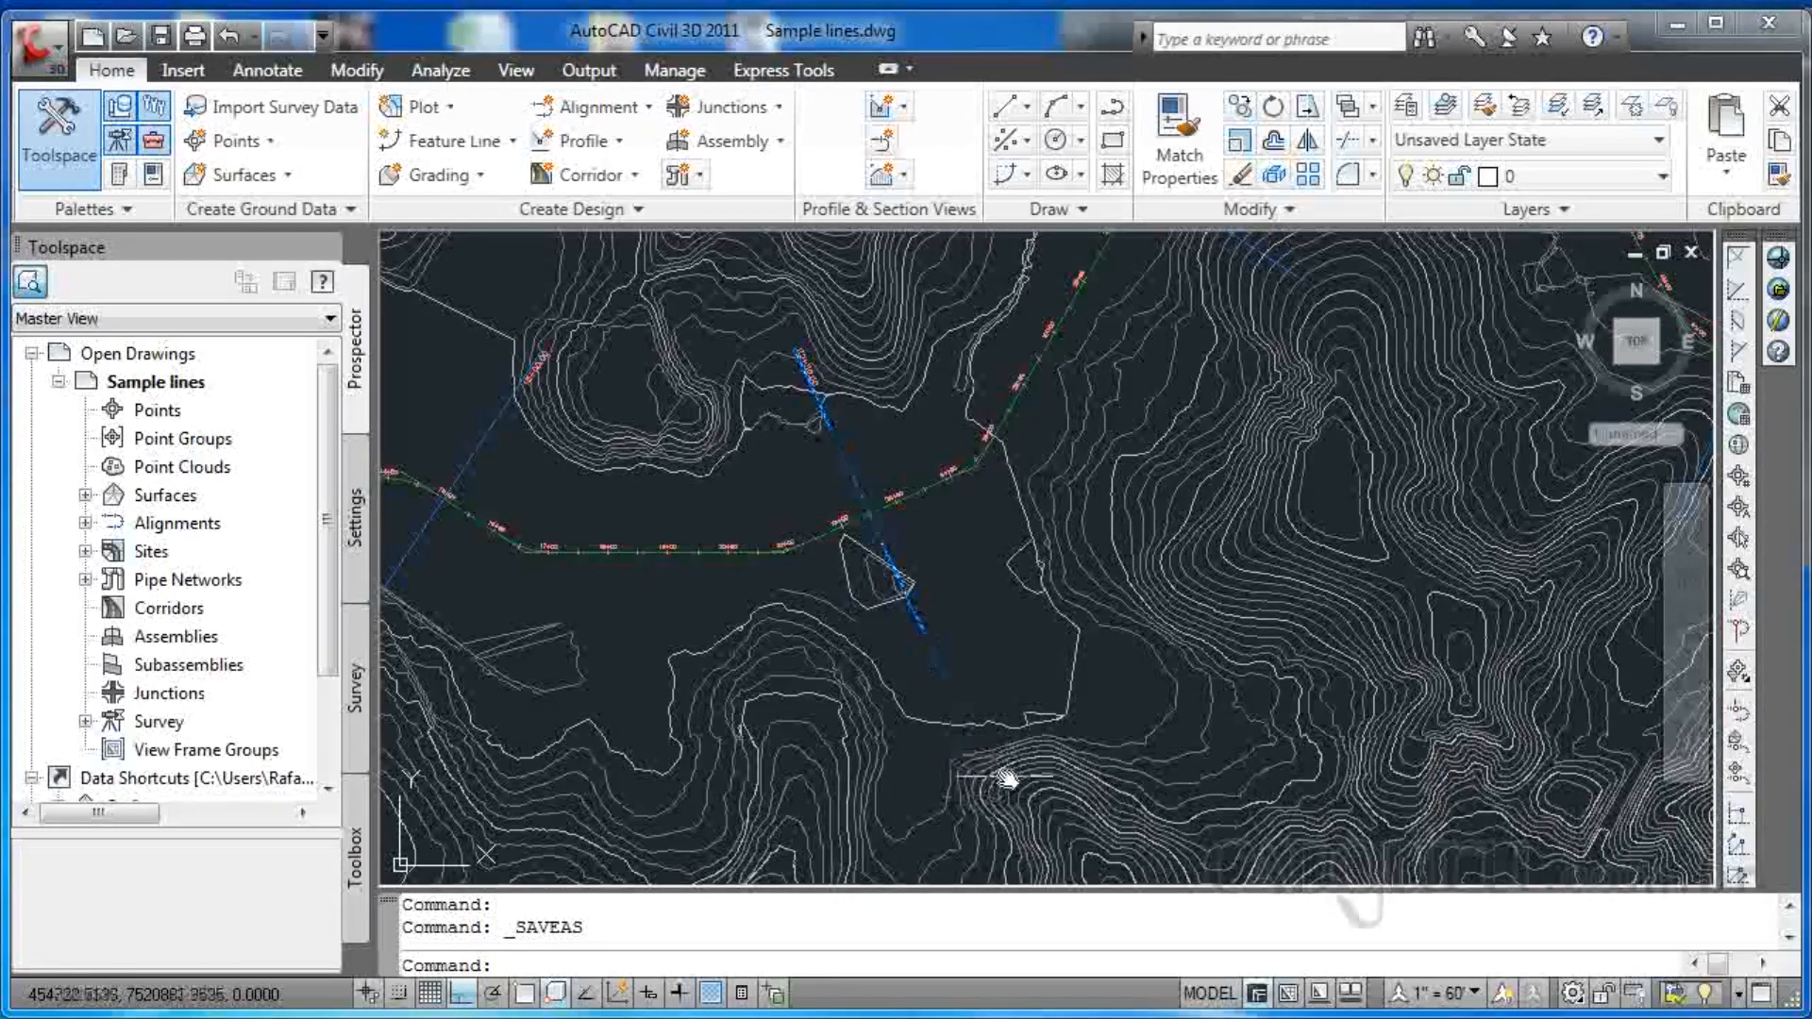
- Try selecting the sample lines one by one along the eastern part of the alignment, starting with 60+00, and clear the selection
{"action": "scroll", "coordinate": [1003, 660], "scroll_direction": "down", "scroll_amount": 5}
{"action": "middle_click_drag", "start_coordinate": [1060, 554], "coordinate": [866, 453]}
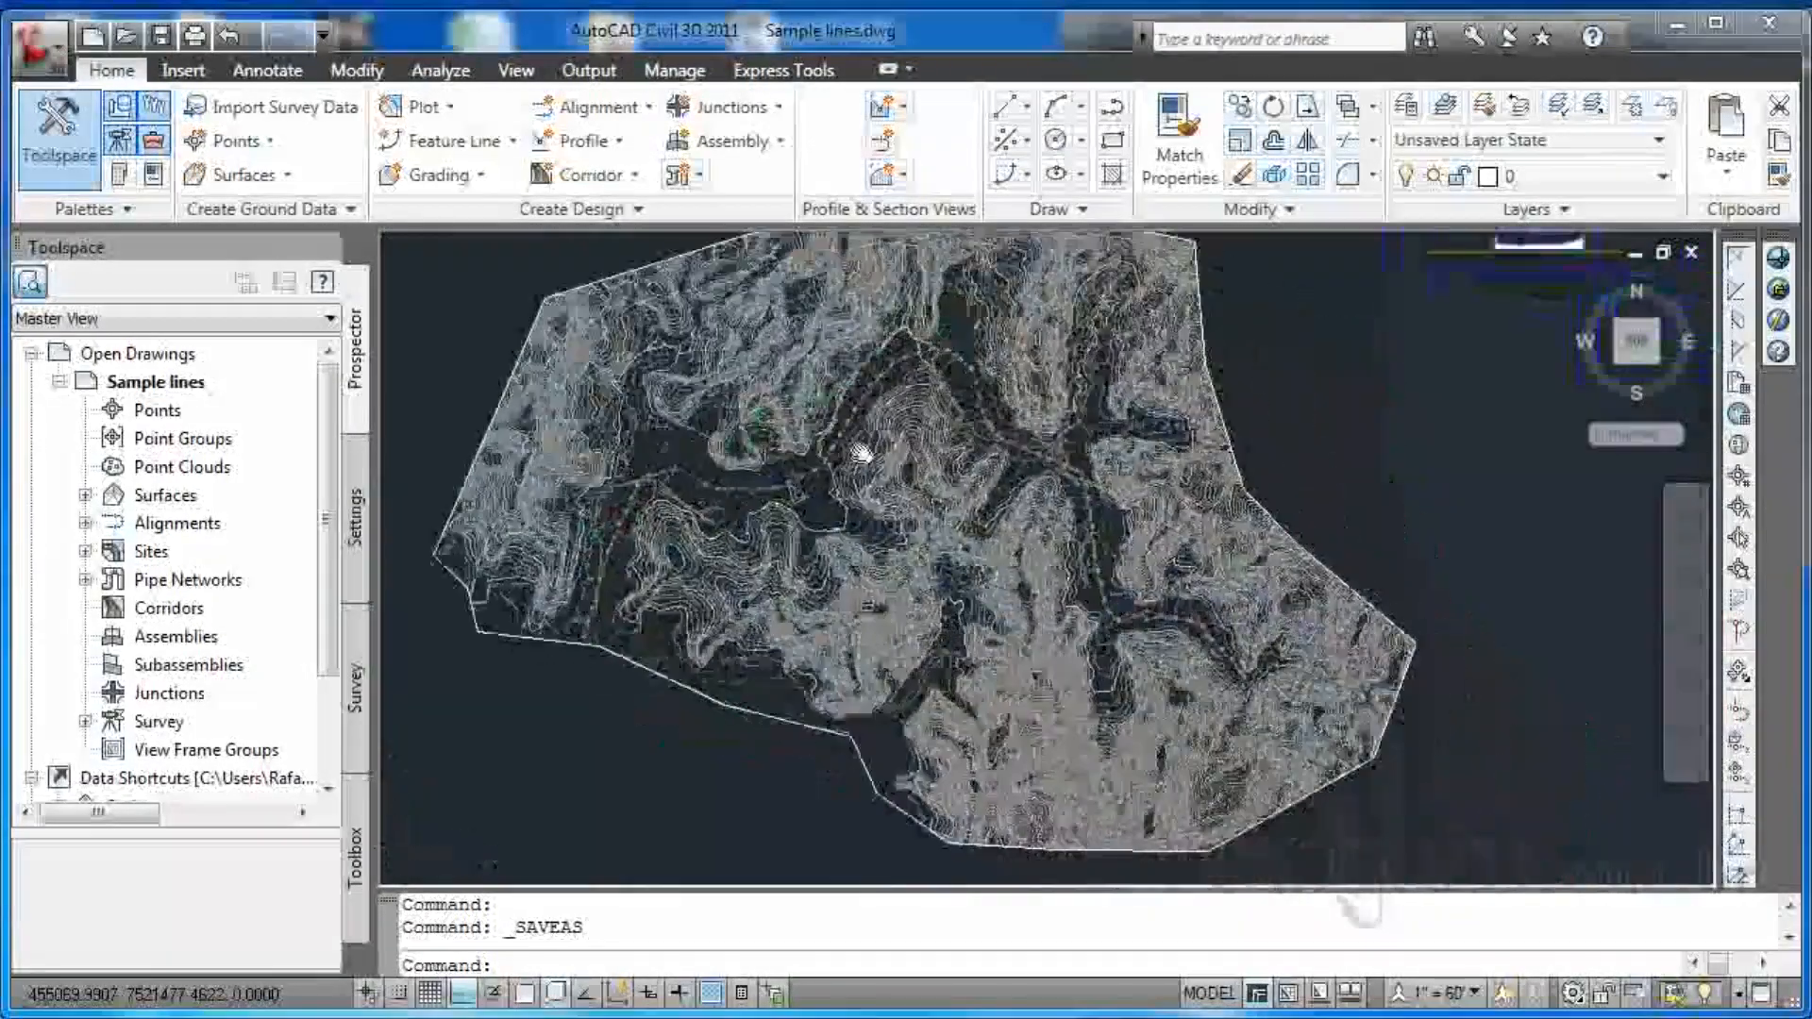
{"action": "scroll", "coordinate": [1074, 517], "scroll_direction": "up", "scroll_amount": 5}
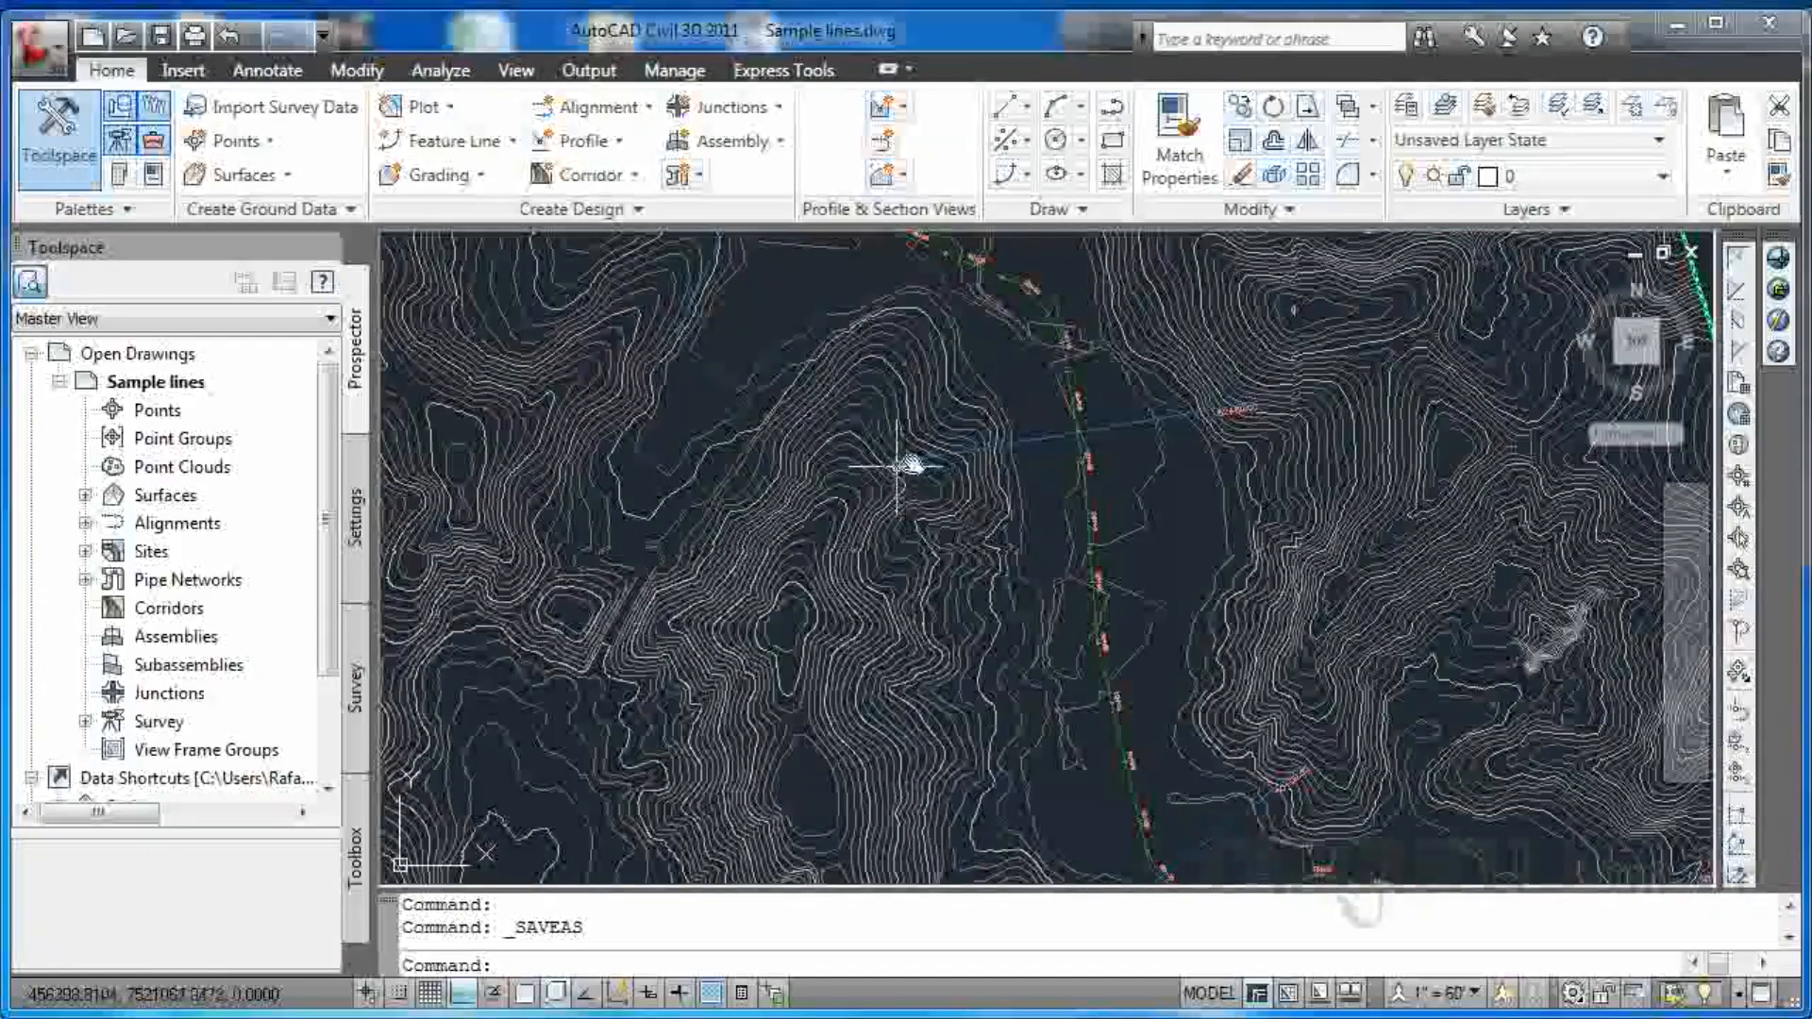
{"action": "scroll", "coordinate": [1305, 396], "scroll_direction": "down", "scroll_amount": 6}
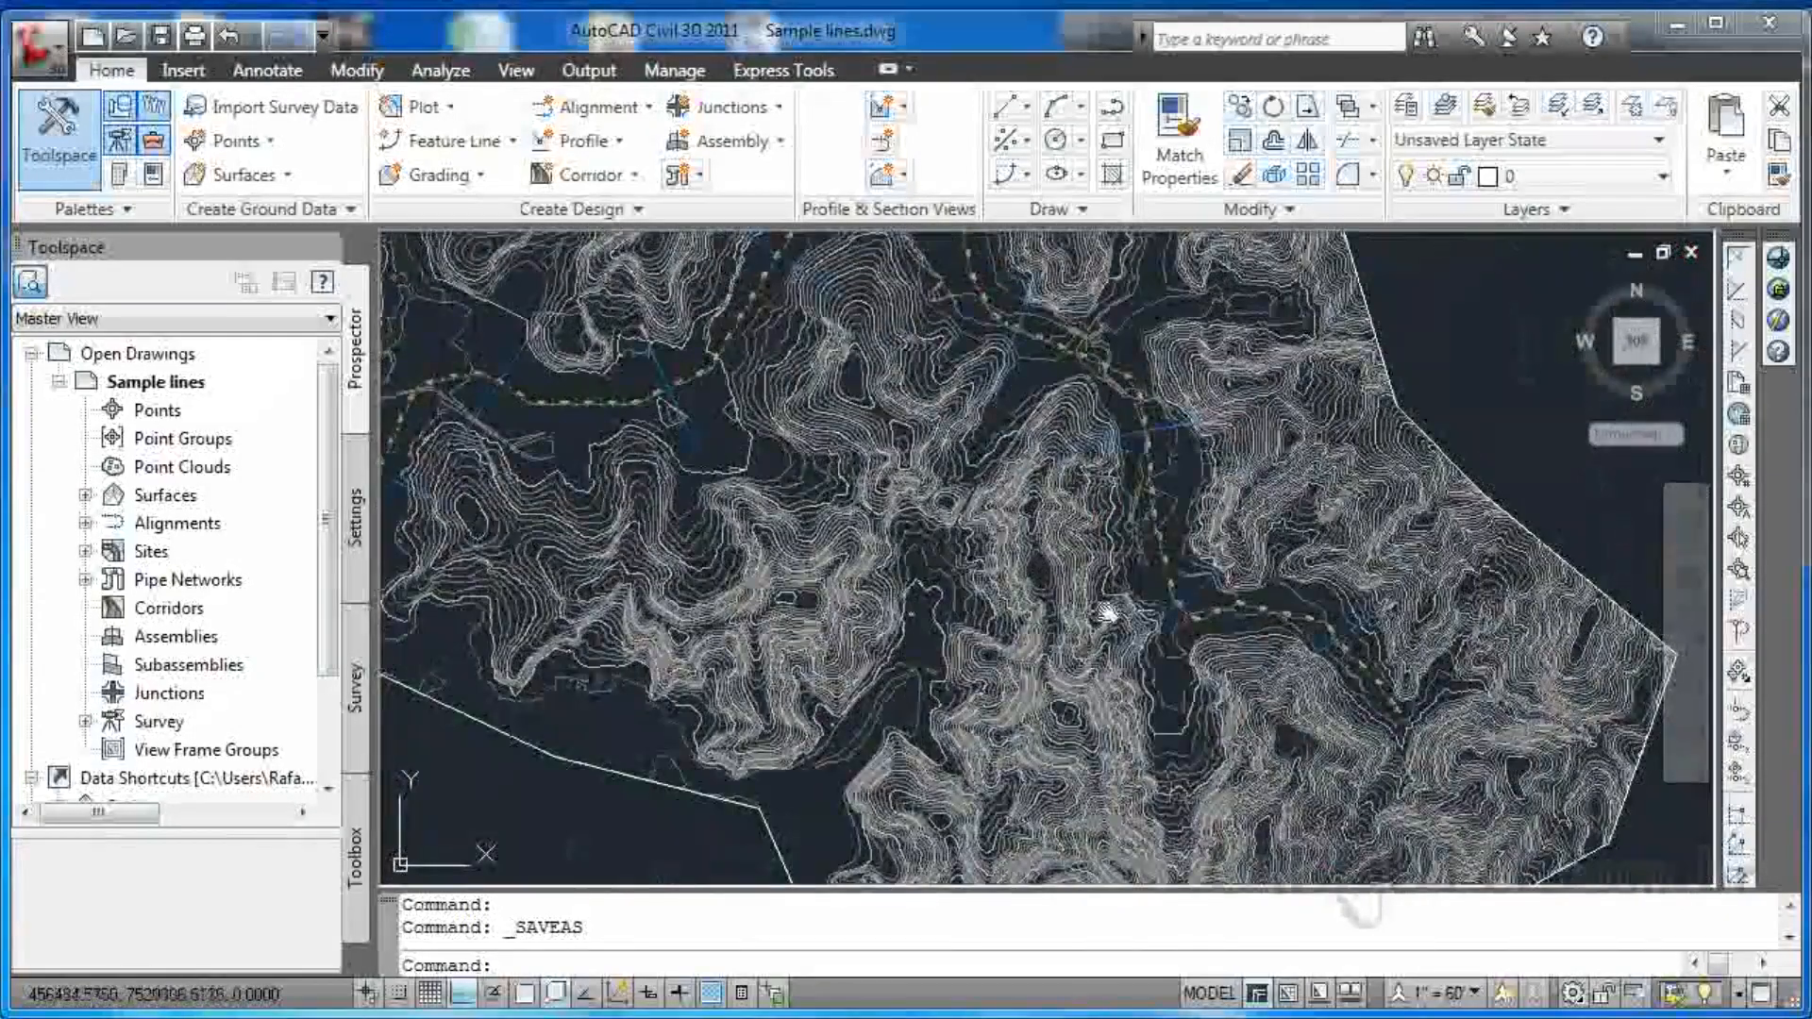
{"action": "scroll", "coordinate": [1038, 566], "scroll_direction": "up", "scroll_amount": 4}
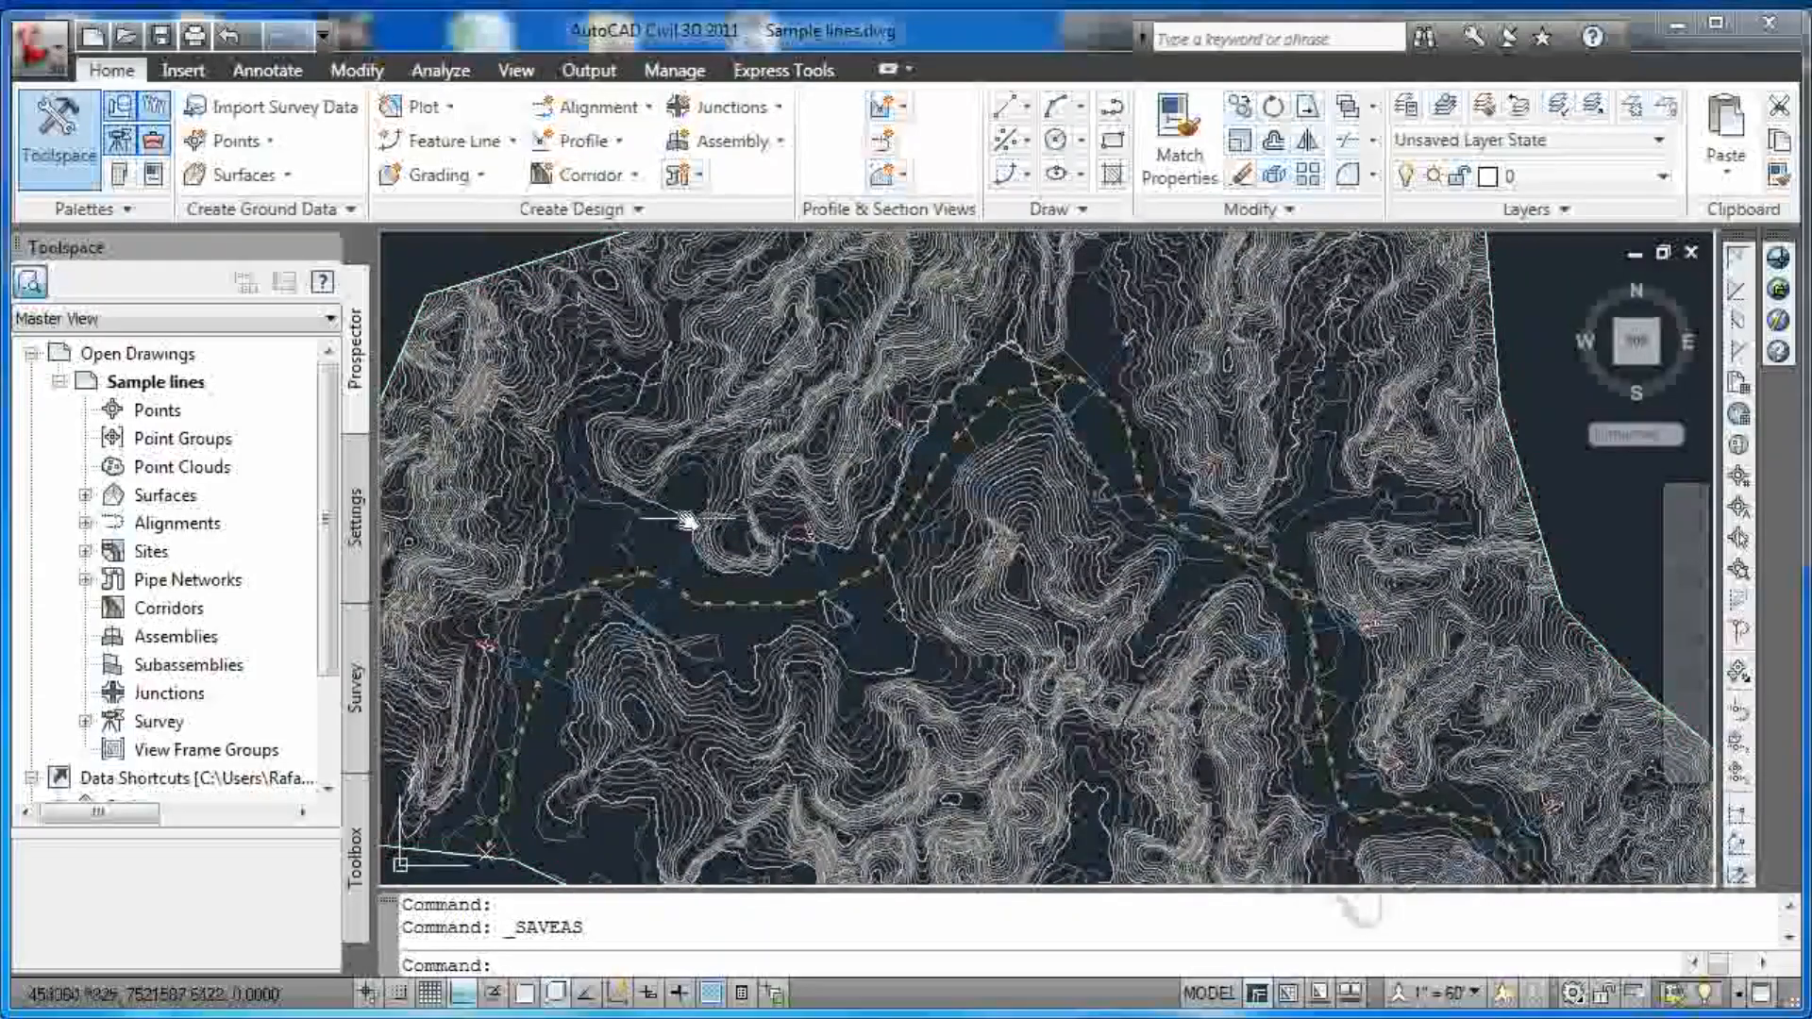
{"action": "scroll", "coordinate": [694, 519], "scroll_direction": "up", "scroll_amount": 3}
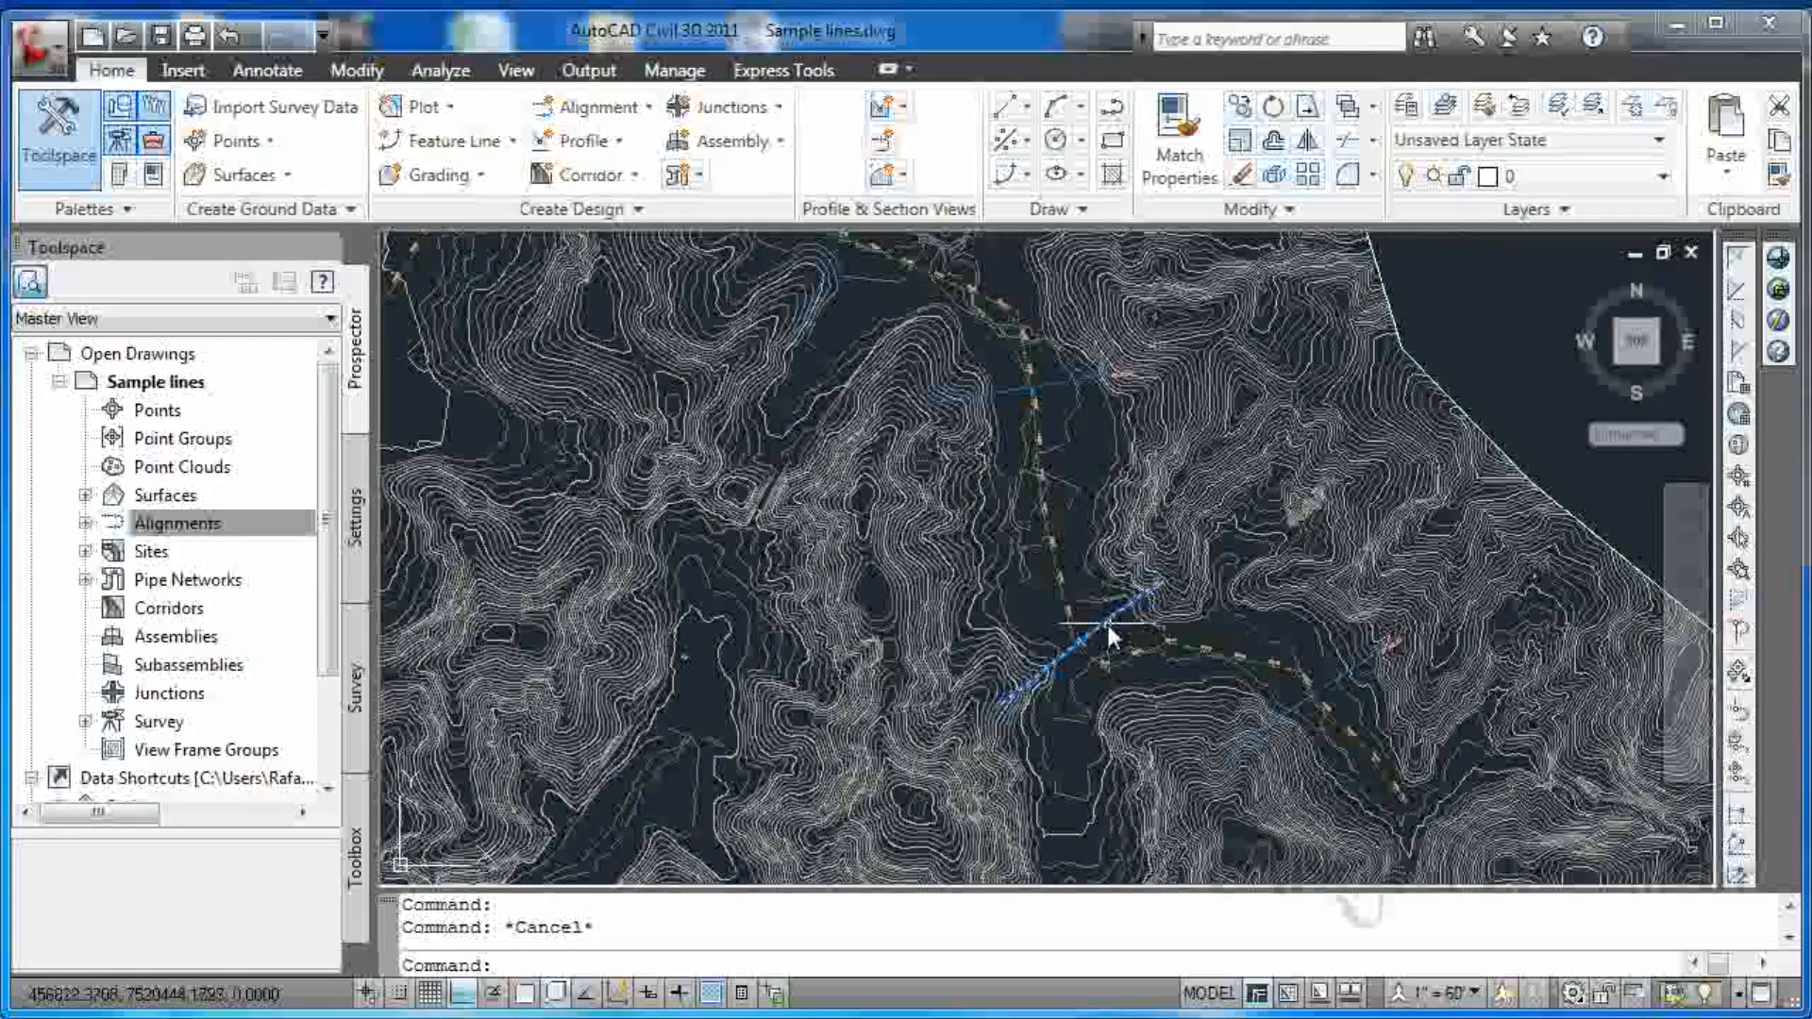
{"action": "left_click", "coordinate": [1106, 622]}
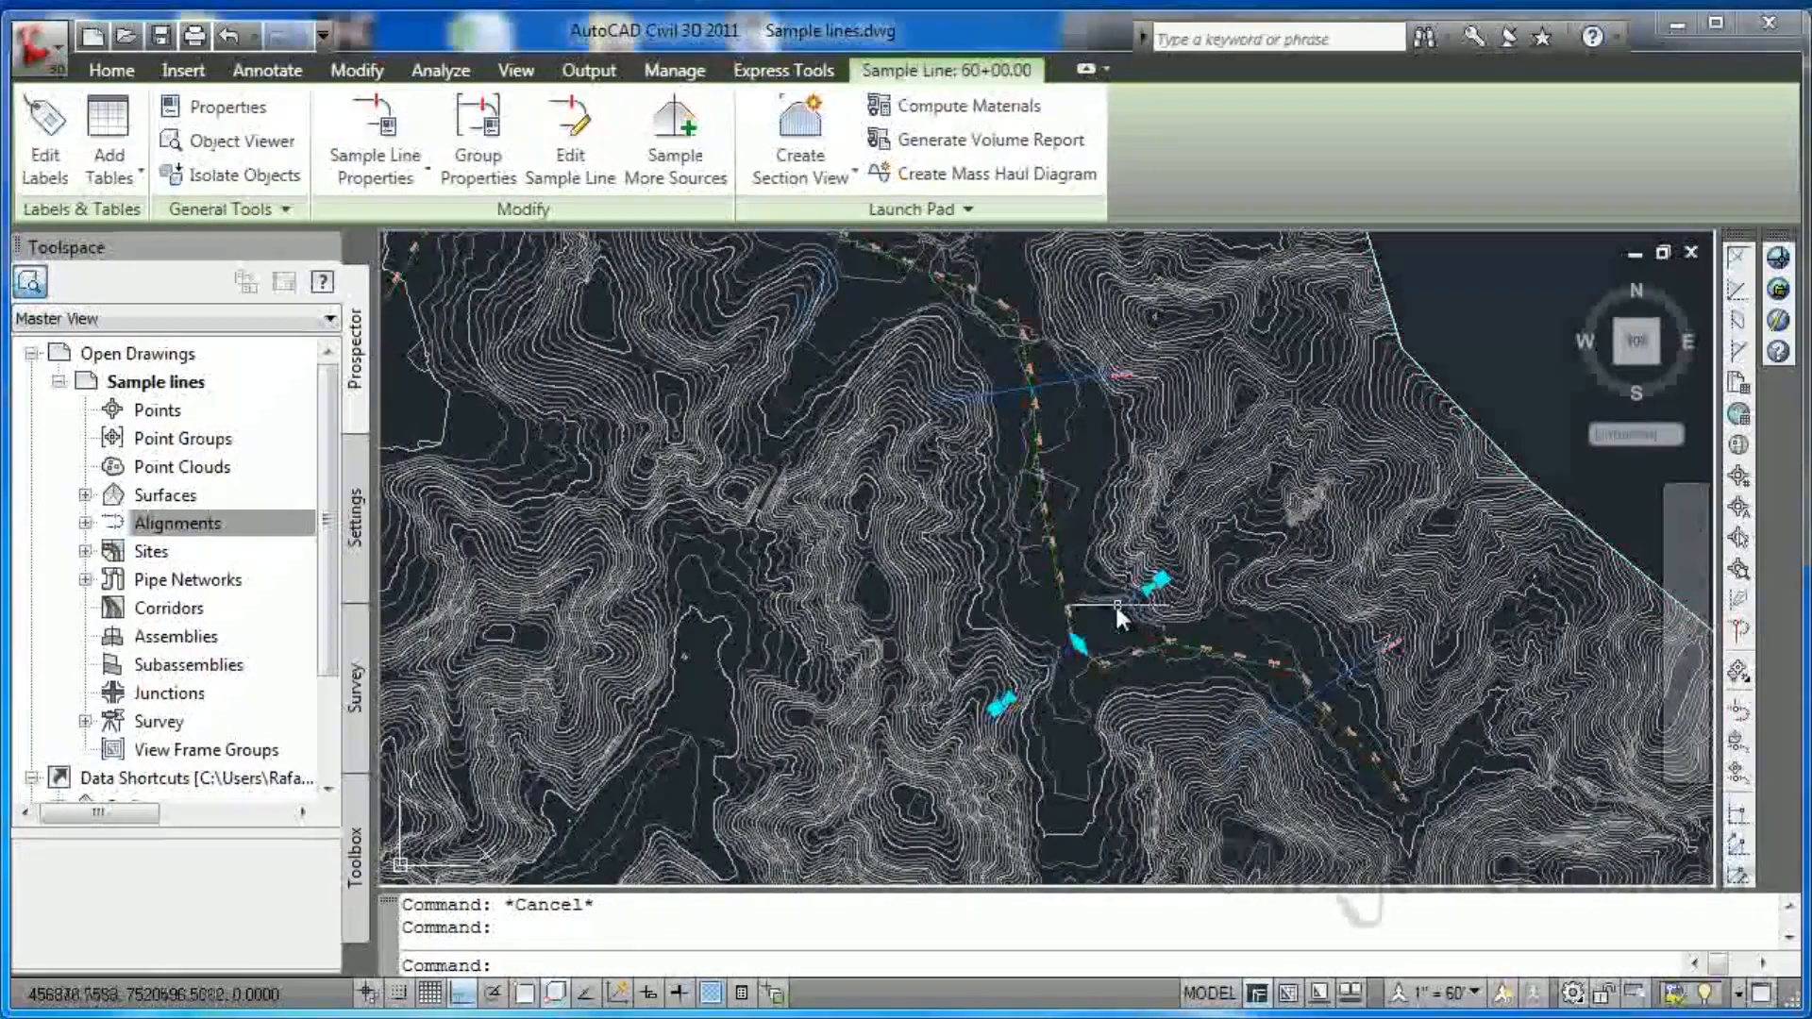
{"action": "left_click", "coordinate": [1044, 379]}
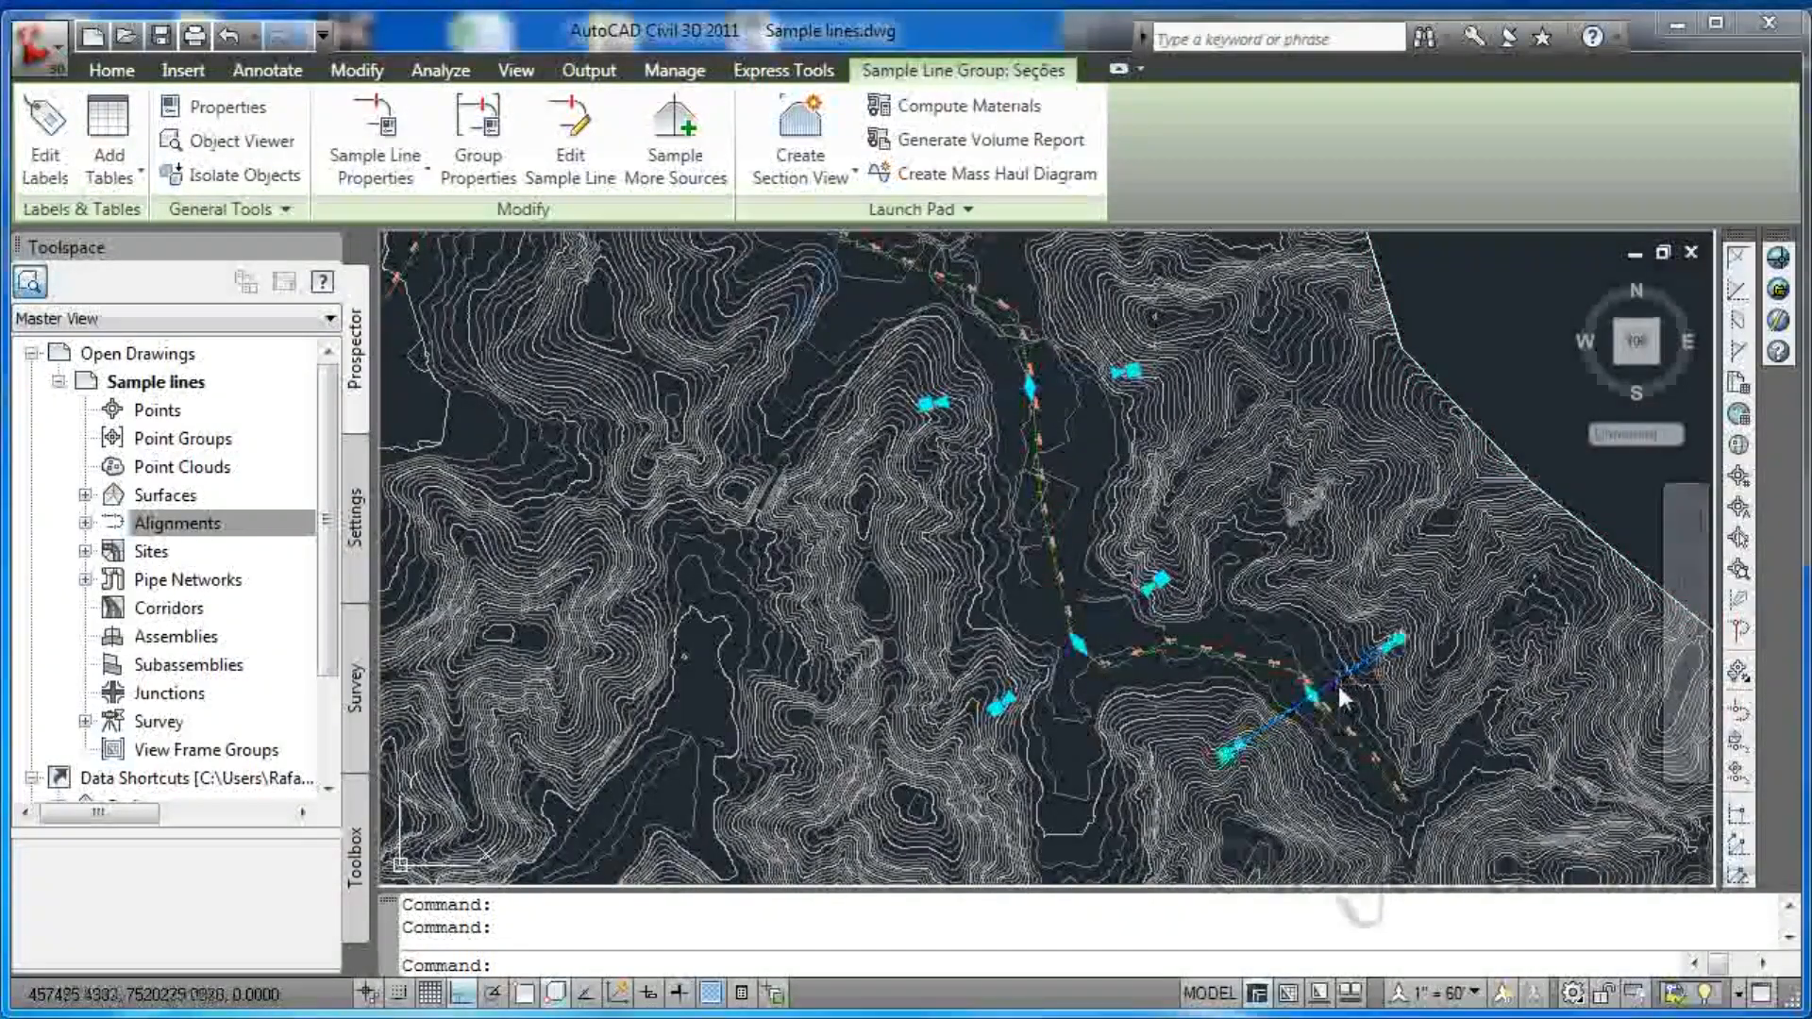
{"action": "middle_click_drag", "start_coordinate": [964, 466], "coordinate": [1044, 647]}
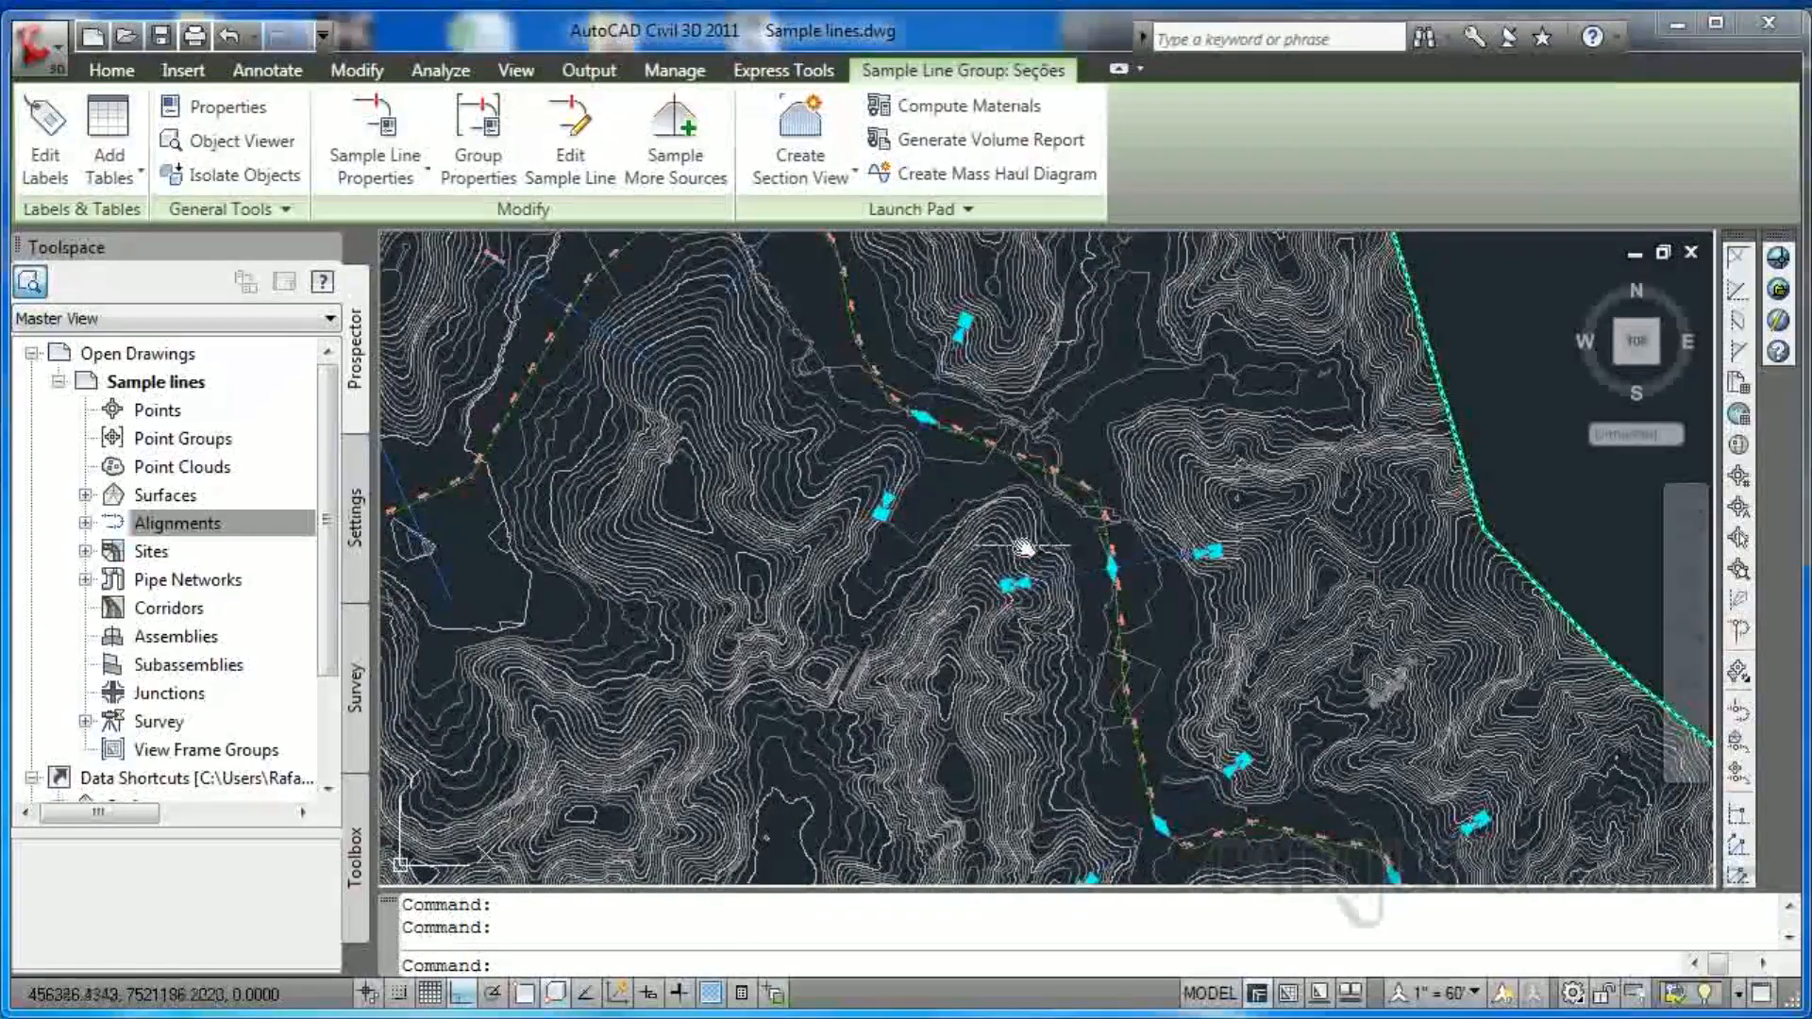
{"action": "key", "text": "Escape"}
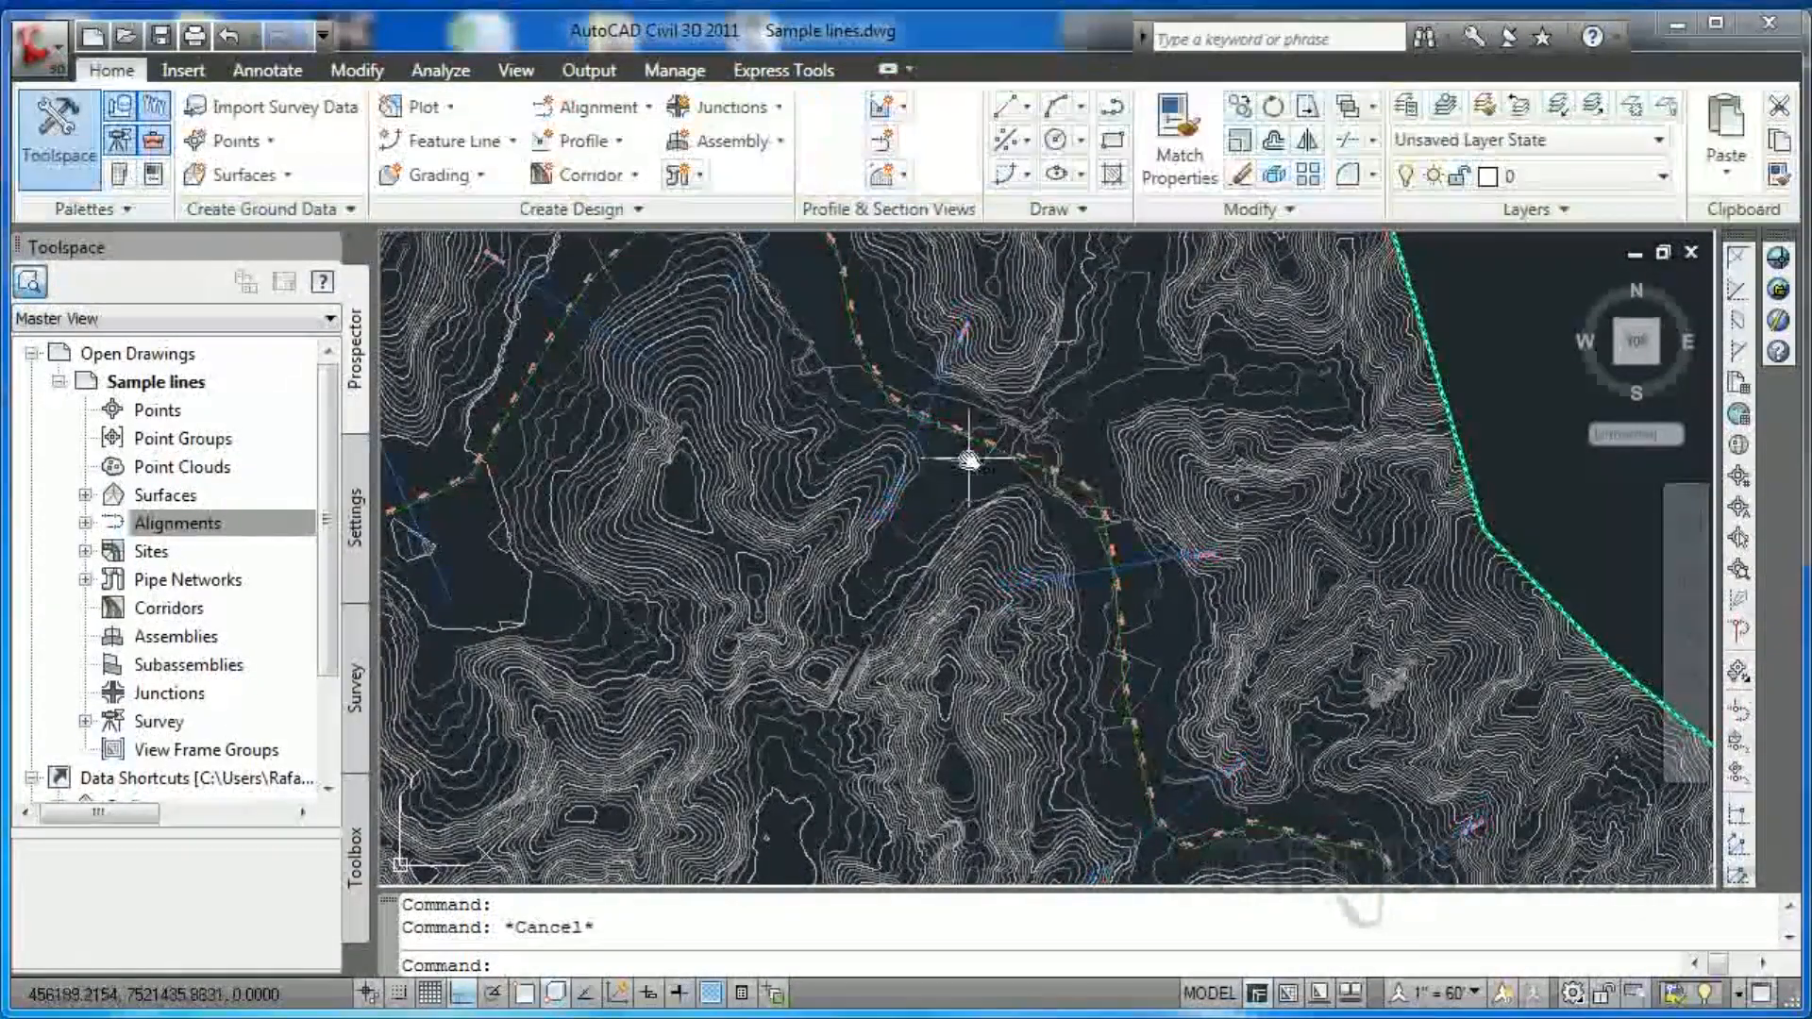
- Expand the centerline alignment Eixo in the drawing tree down to the contents of its sample line groups
{"action": "left_click", "coordinate": [280, 559]}
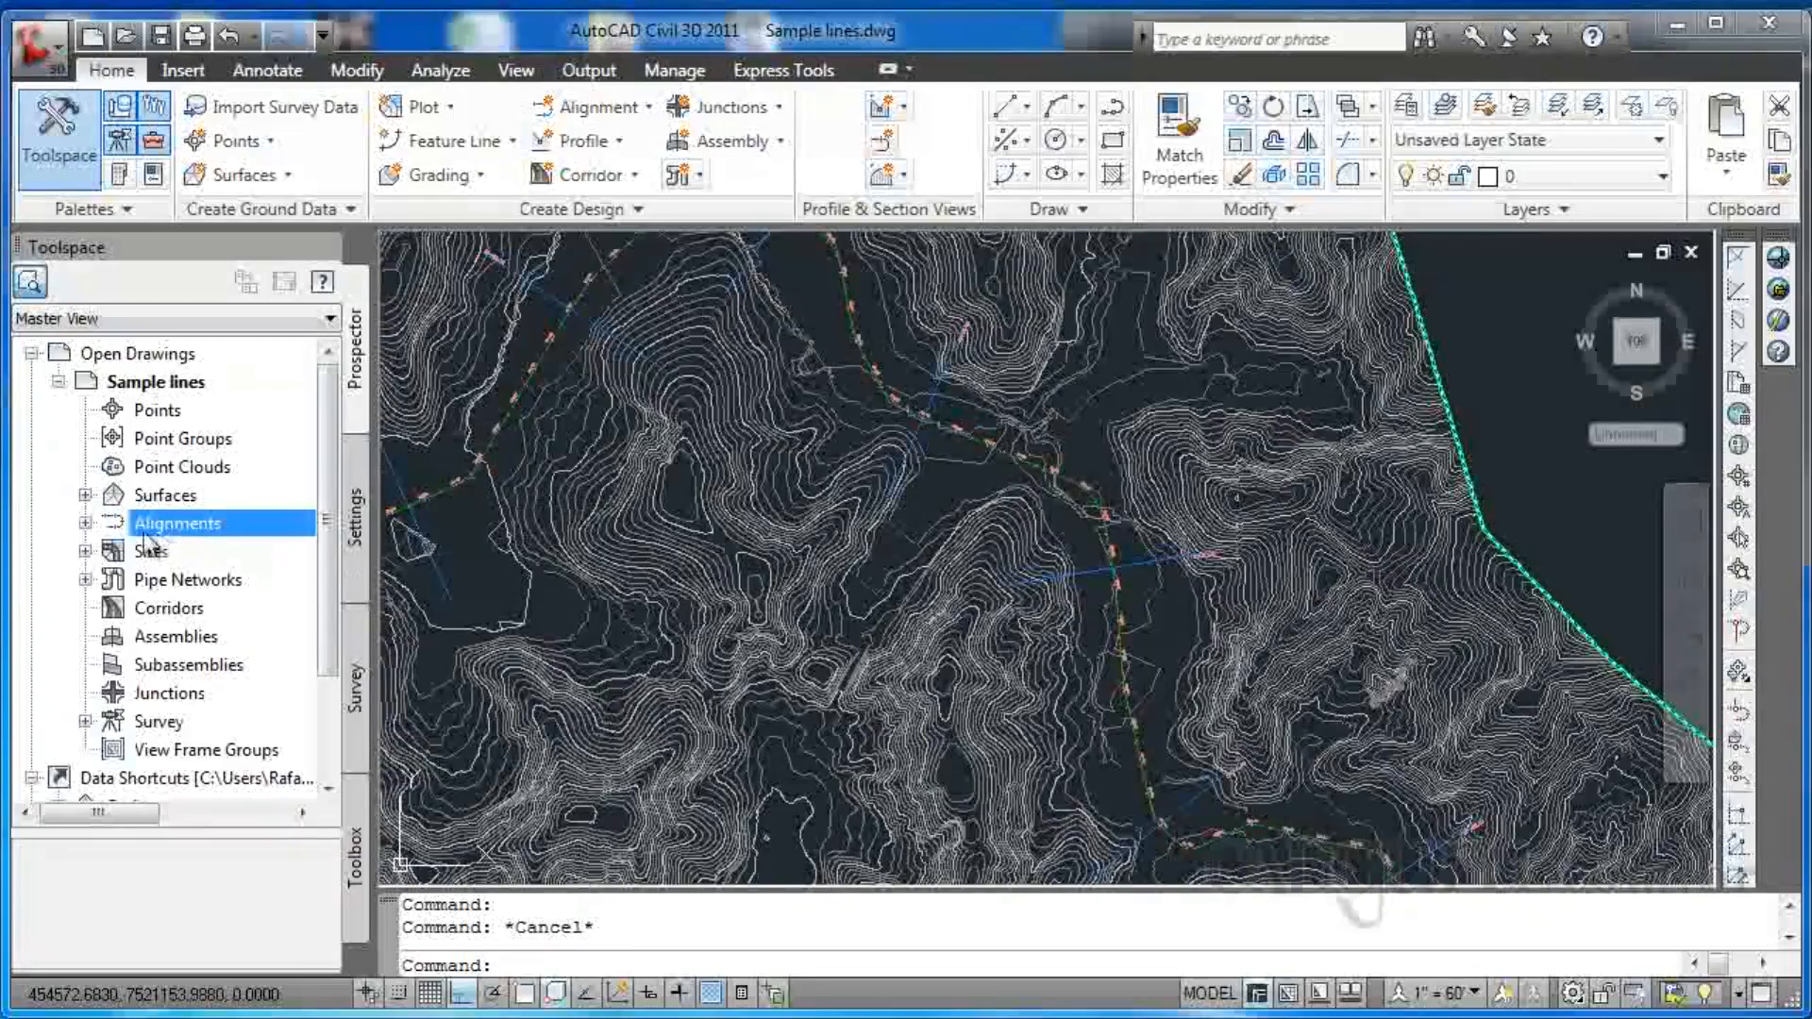
{"action": "left_click", "coordinate": [84, 523]}
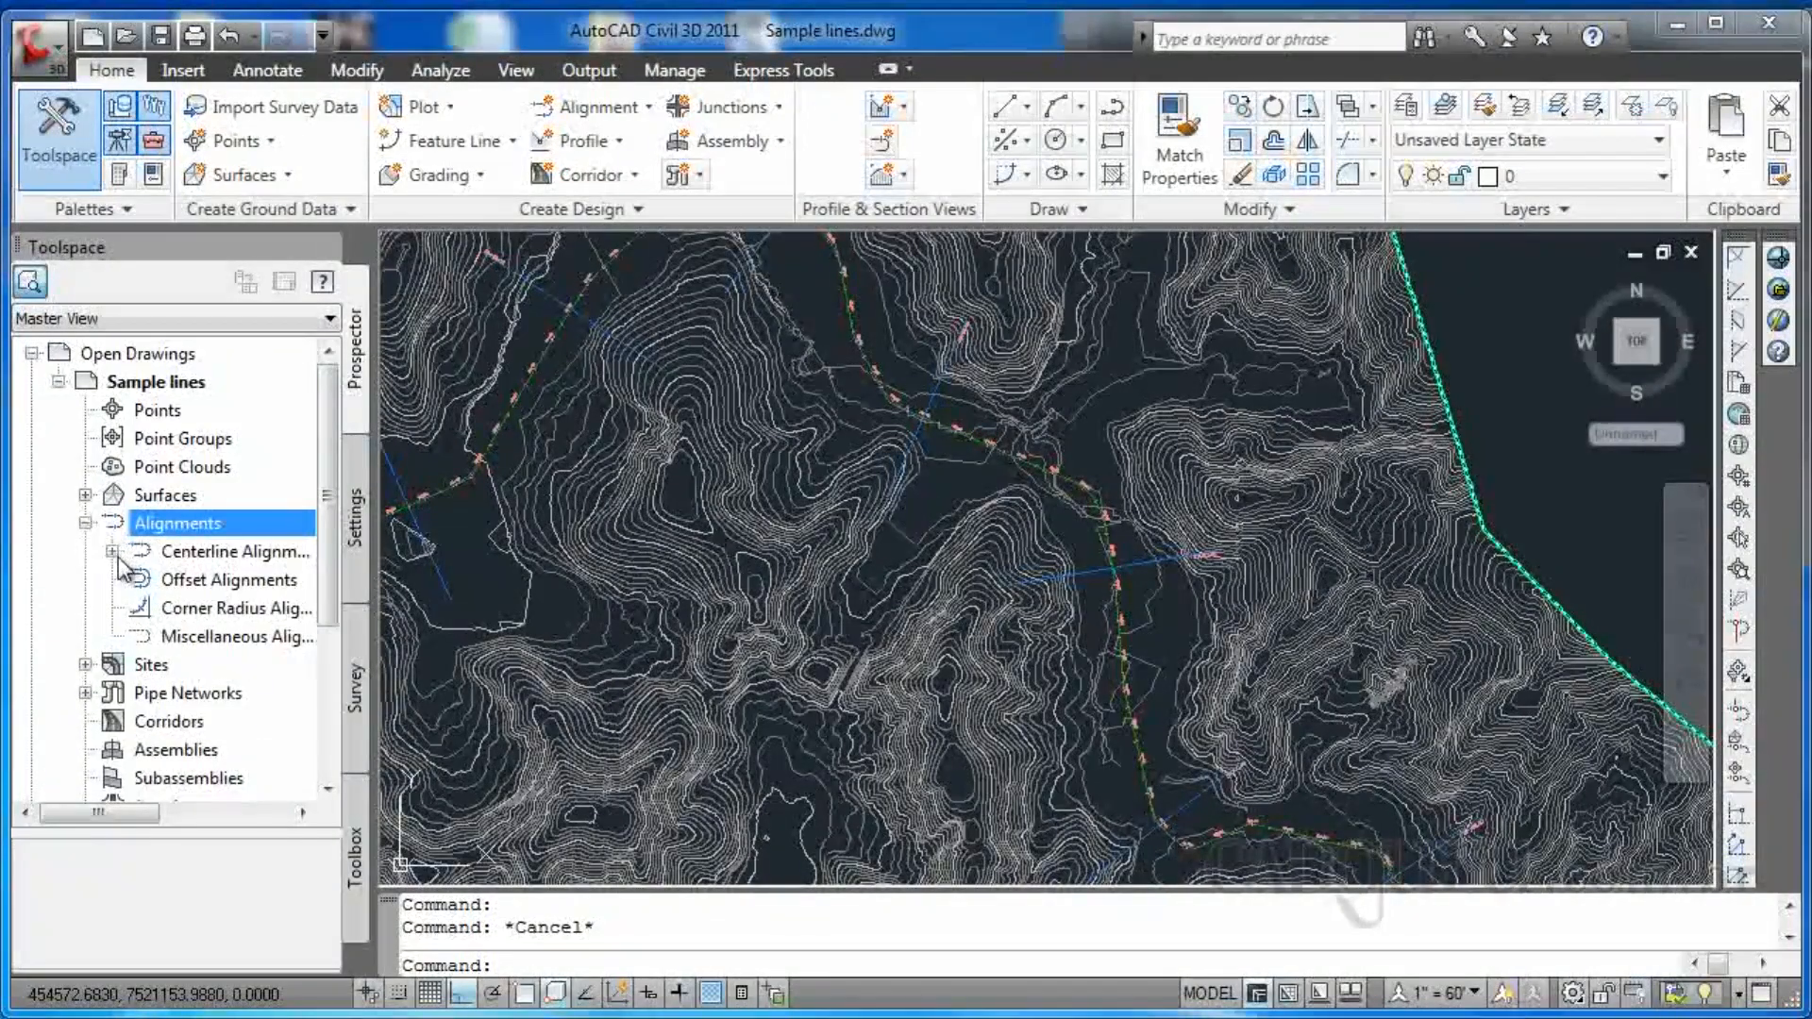
{"action": "left_click", "coordinate": [113, 551]}
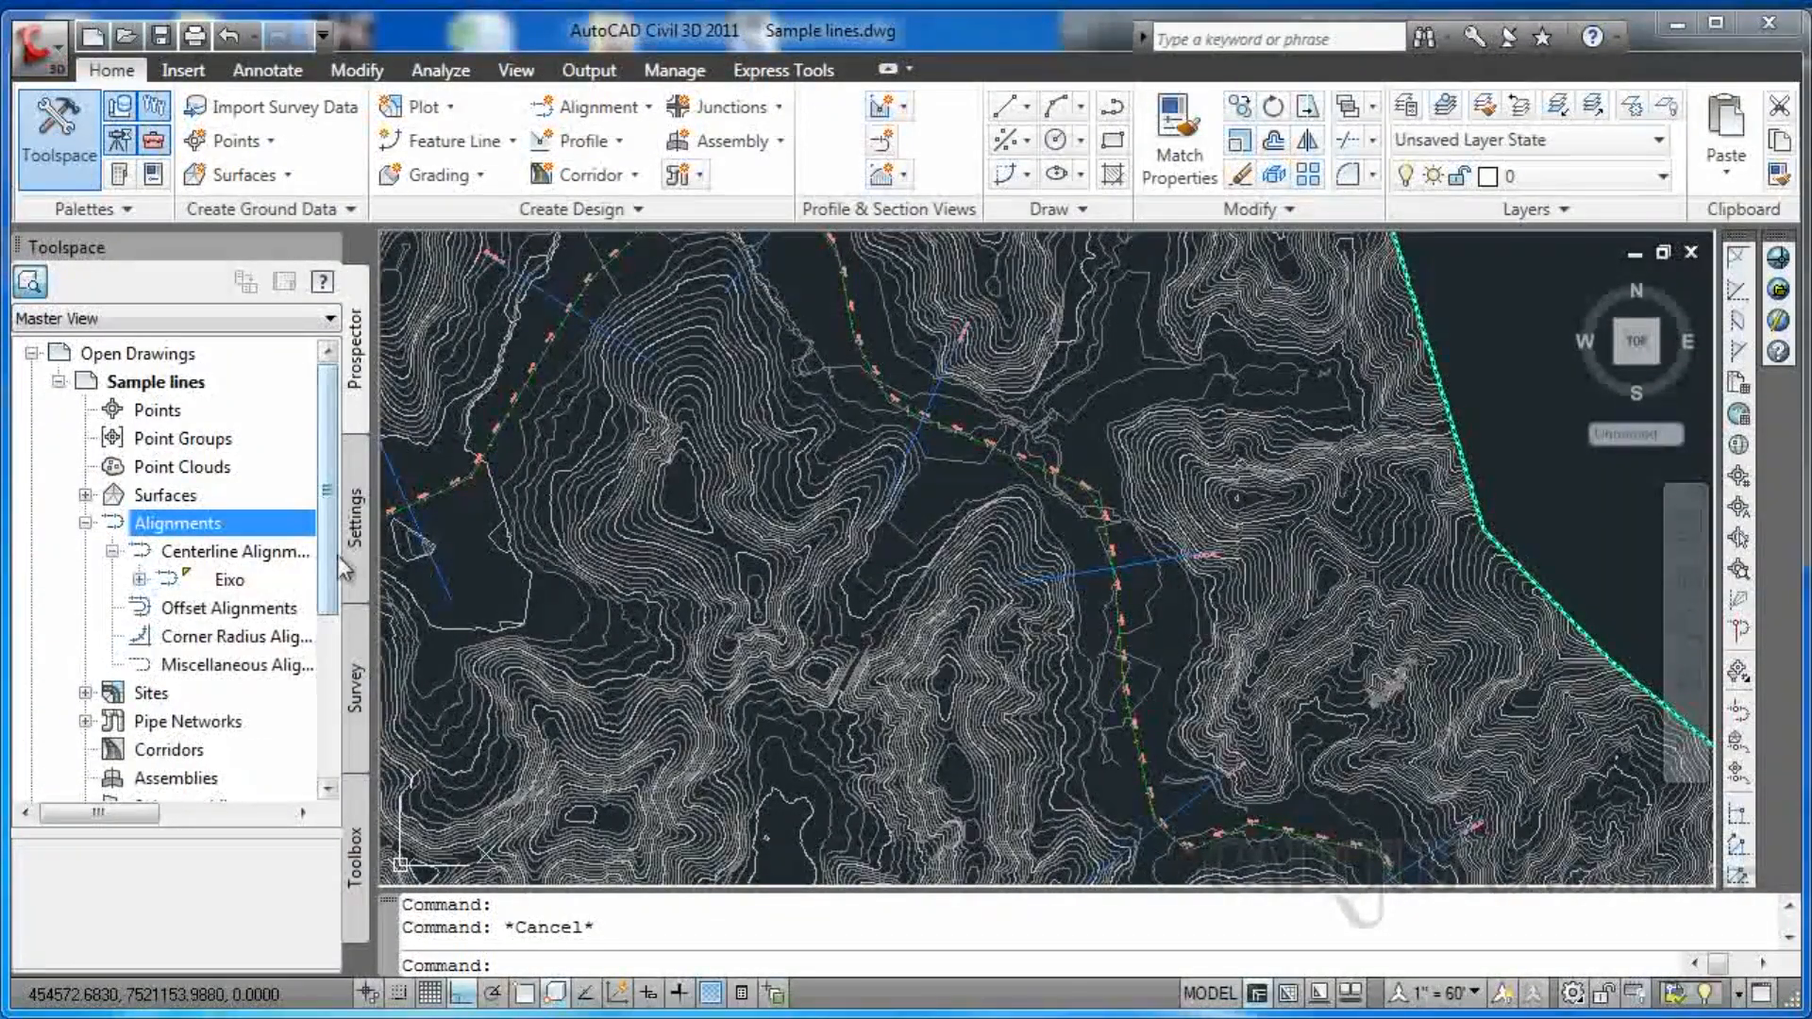
{"action": "left_click", "coordinate": [140, 579]}
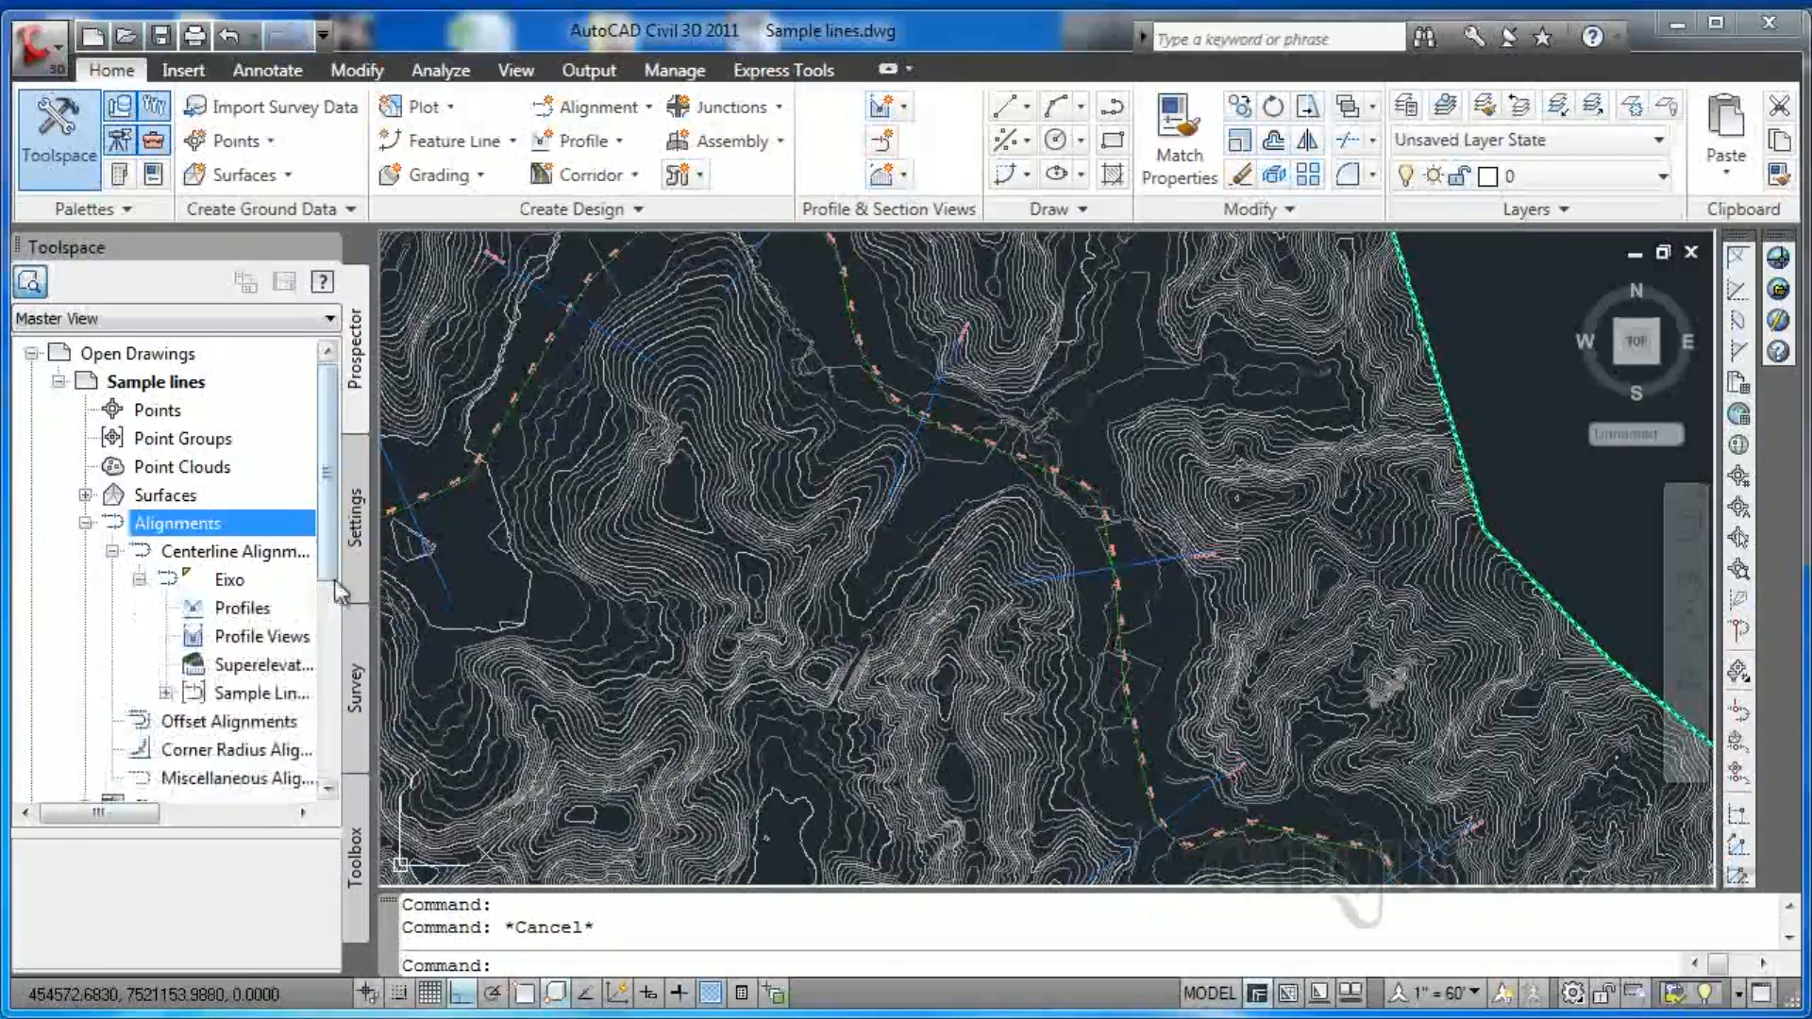
{"action": "scroll", "coordinate": [327, 566], "scroll_direction": "down", "scroll_amount": 2}
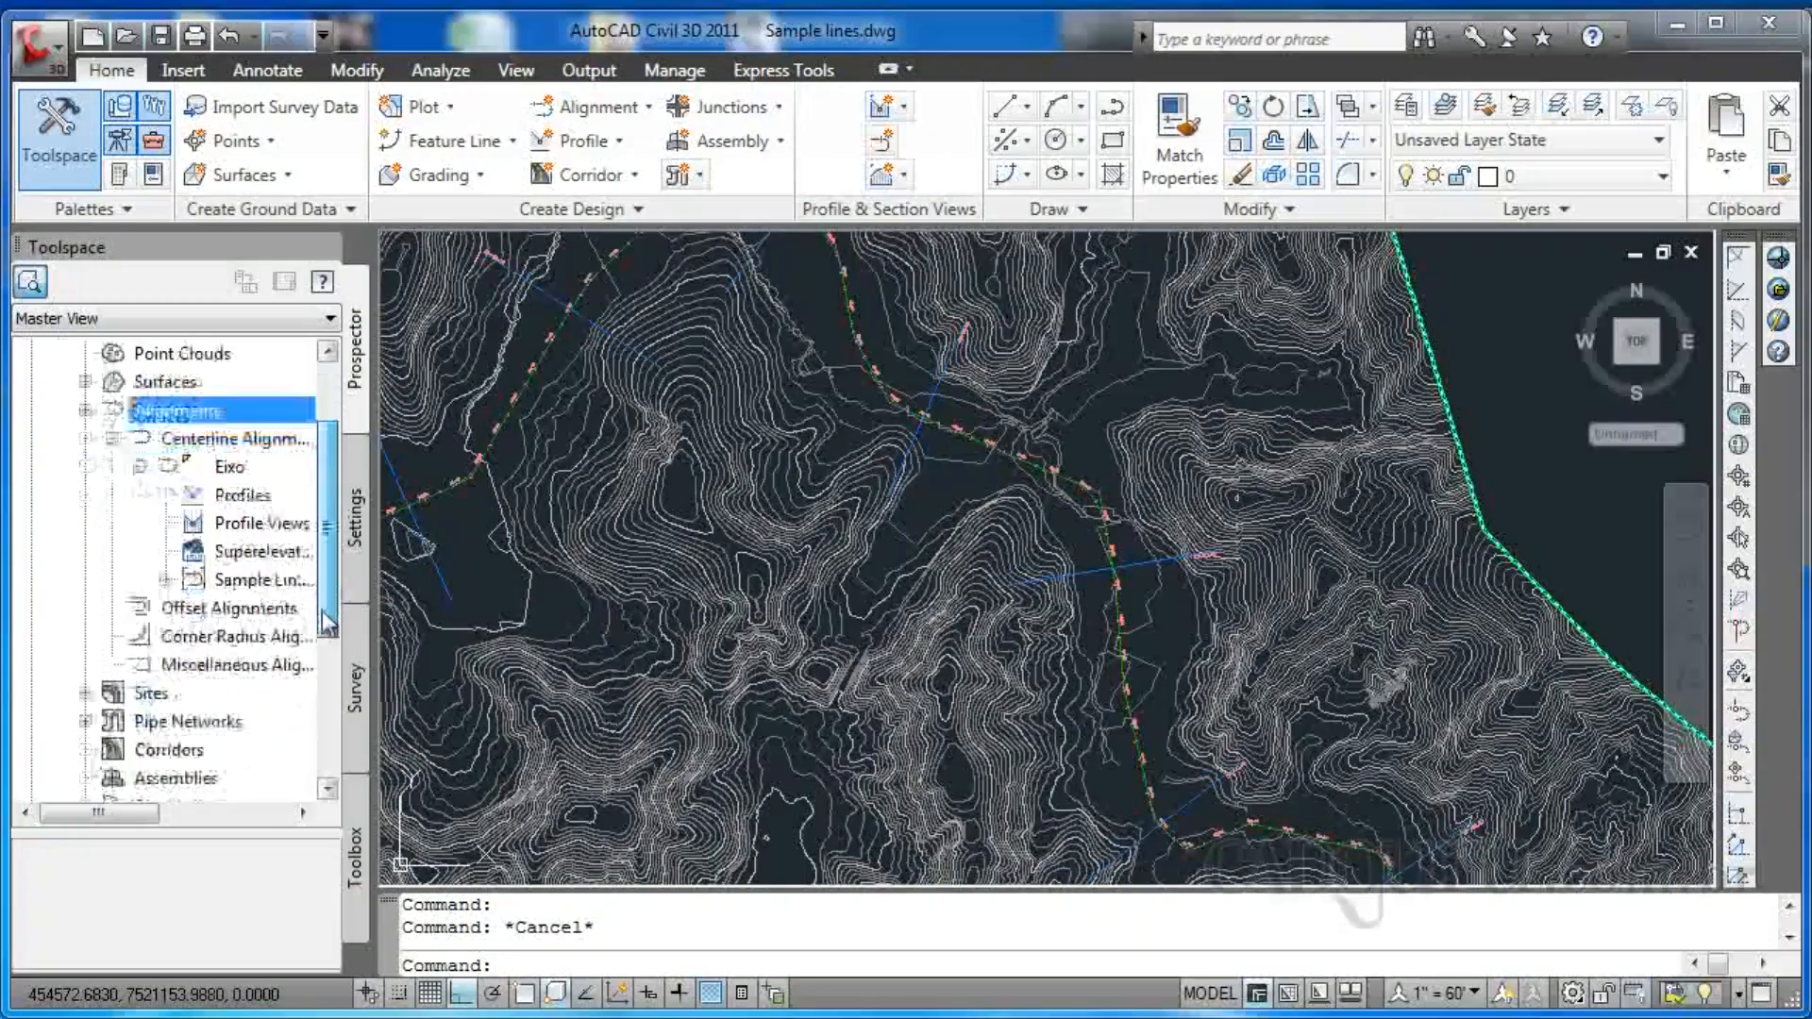
{"action": "mouse_move", "coordinate": [142, 812]}
{"action": "left_mouse_down"}
{"action": "mouse_move", "coordinate": [222, 817]}
{"action": "mouse_move", "coordinate": [127, 814]}
{"action": "left_mouse_up"}
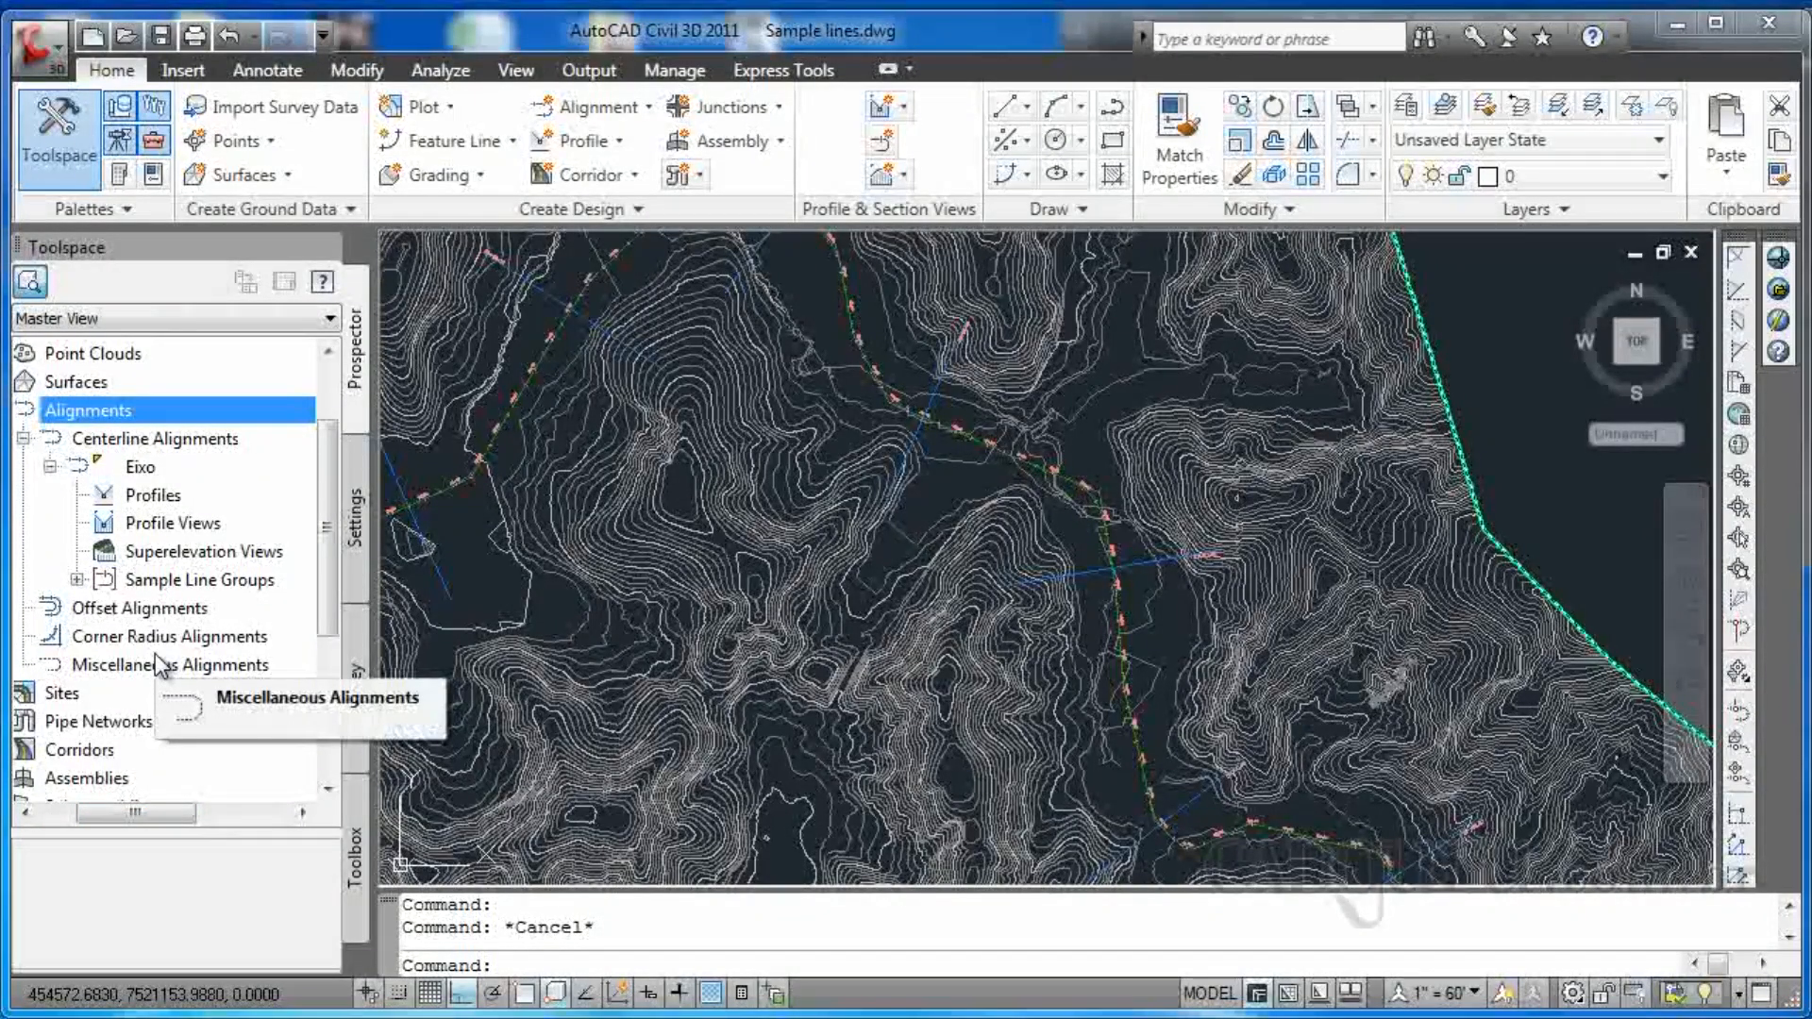
{"action": "left_click", "coordinate": [78, 580]}
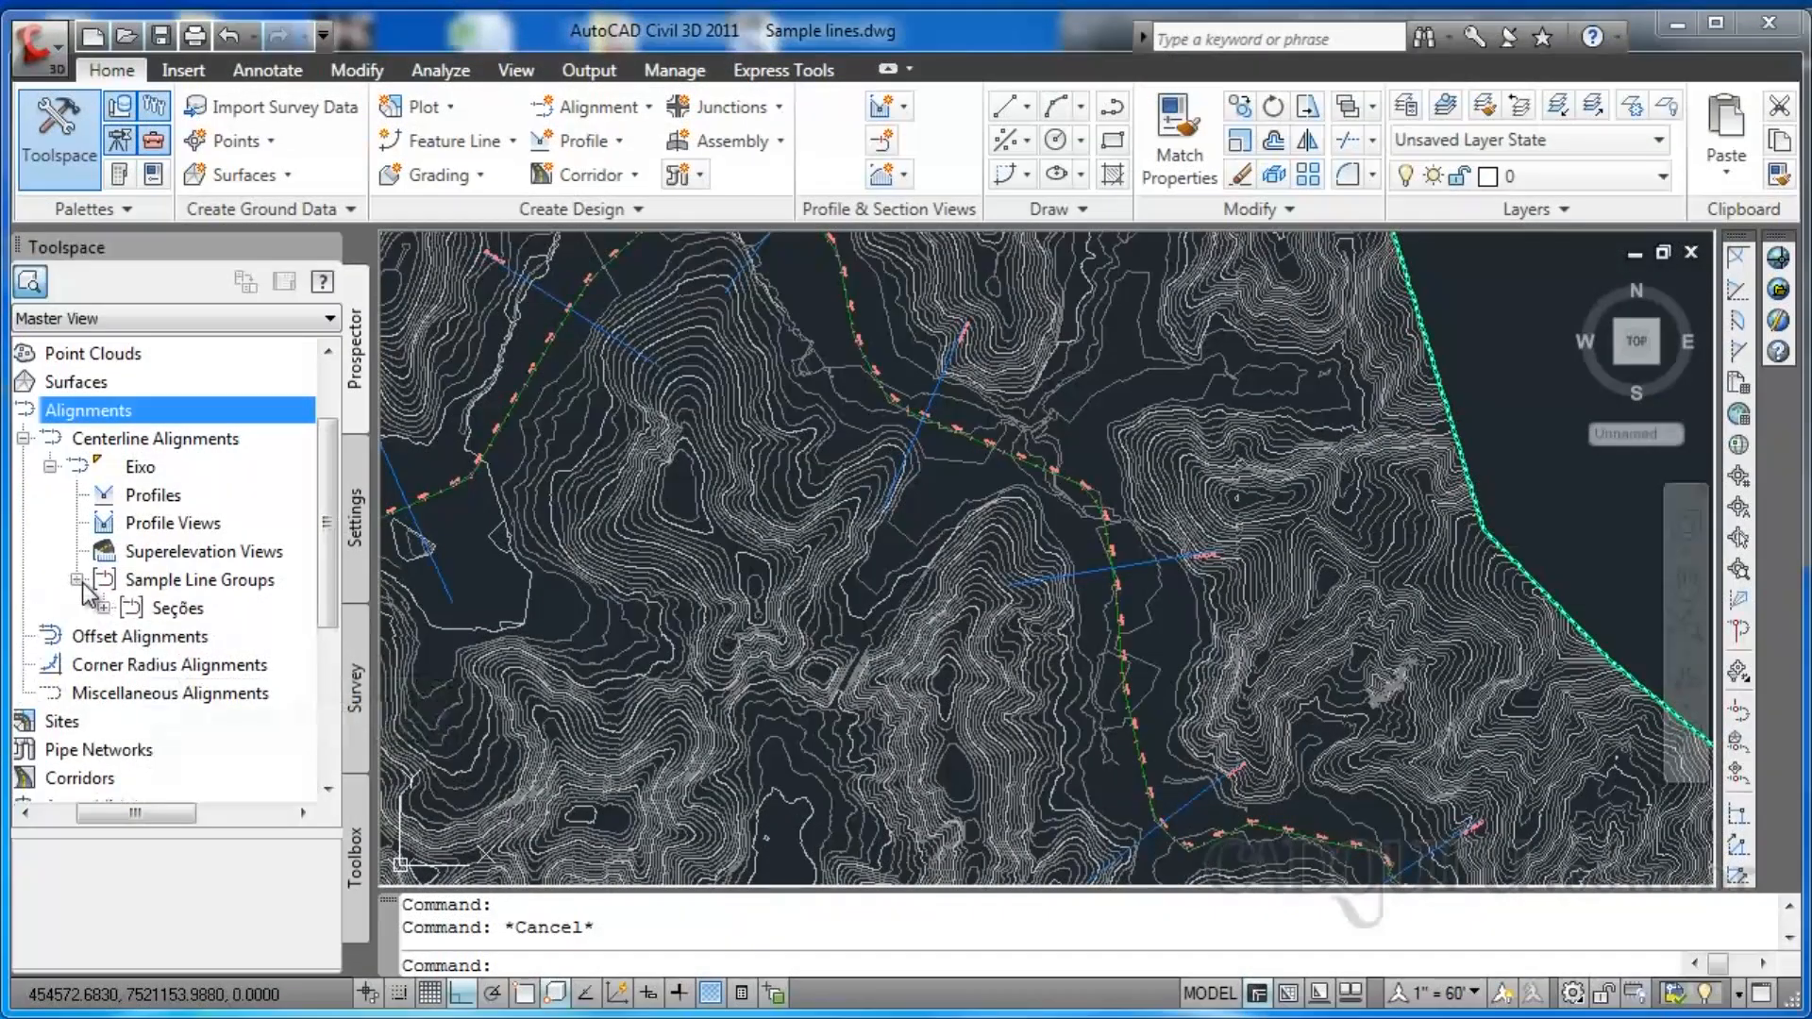
- Try selecting the sample line group Seções as a whole from the drawing tree, and clear the selection
{"action": "right_click", "coordinate": [182, 609]}
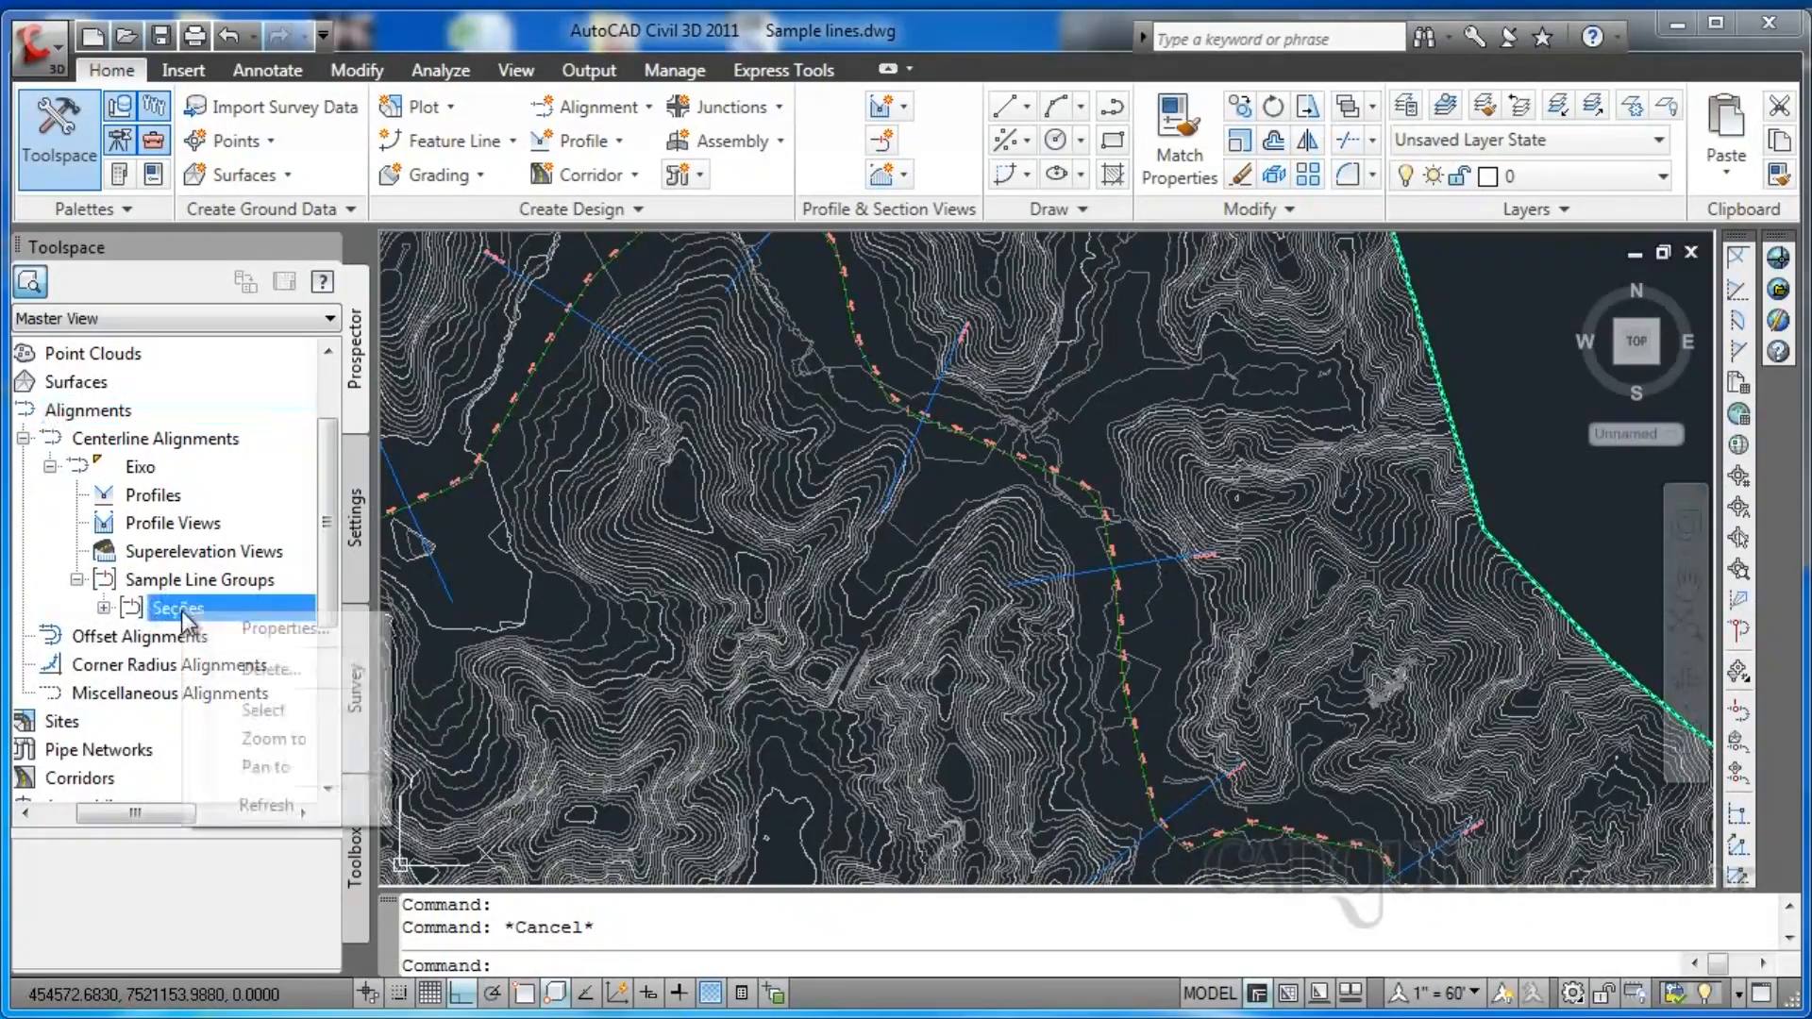
{"action": "left_click", "coordinate": [281, 715]}
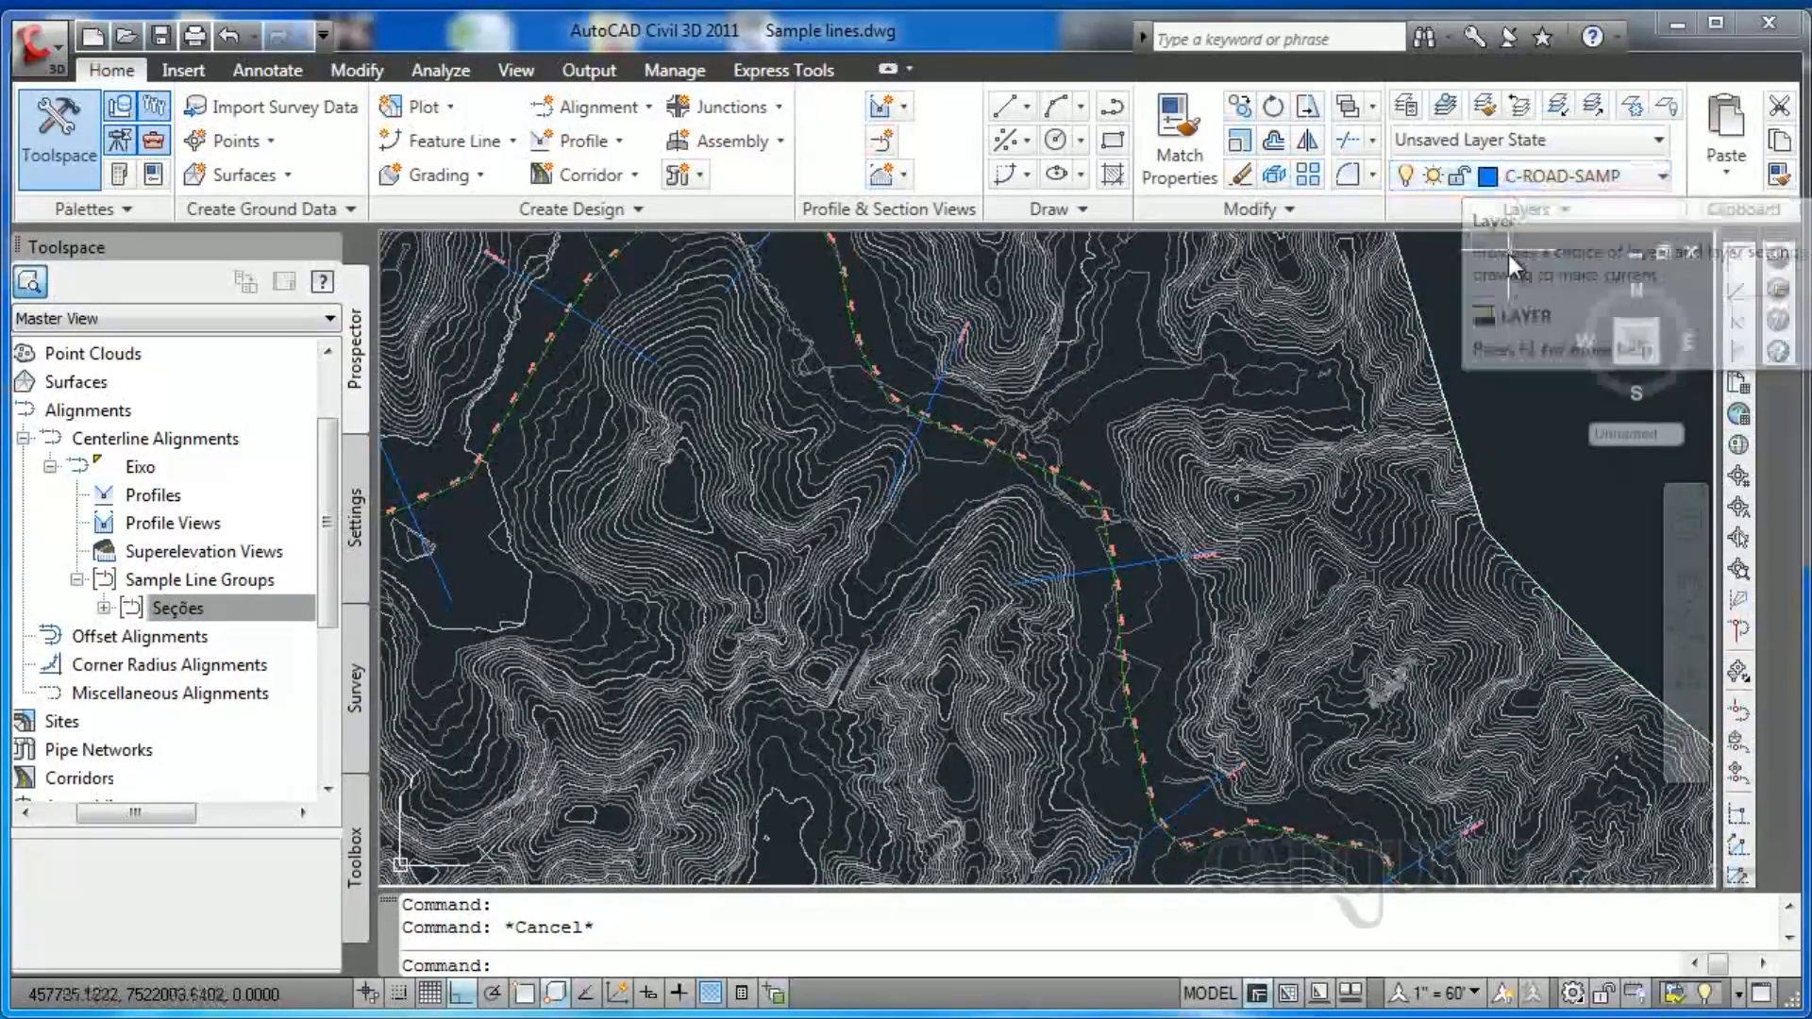
{"action": "key", "text": "Escape"}
{"action": "left_click", "coordinate": [1530, 380]}
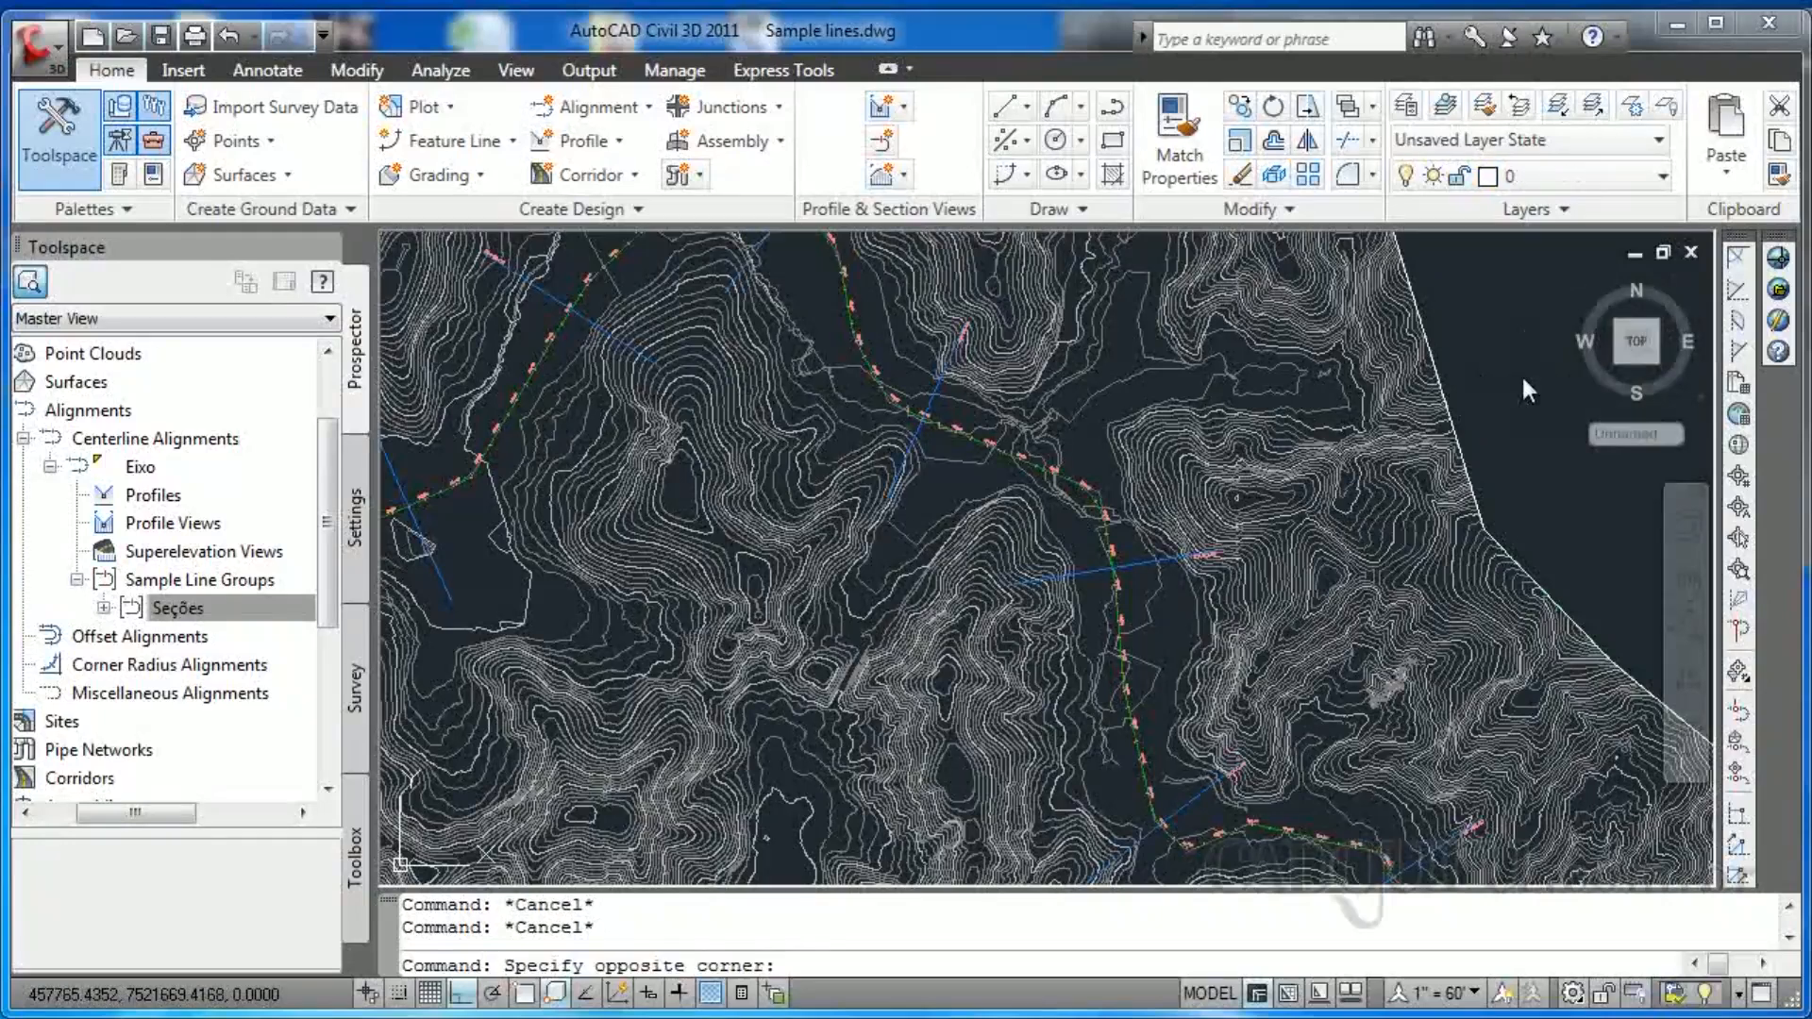
{"action": "left_click", "coordinate": [1499, 321]}
- Select the entire sample line group Seções through the drawing tree and delete it
{"action": "left_click", "coordinate": [178, 608]}
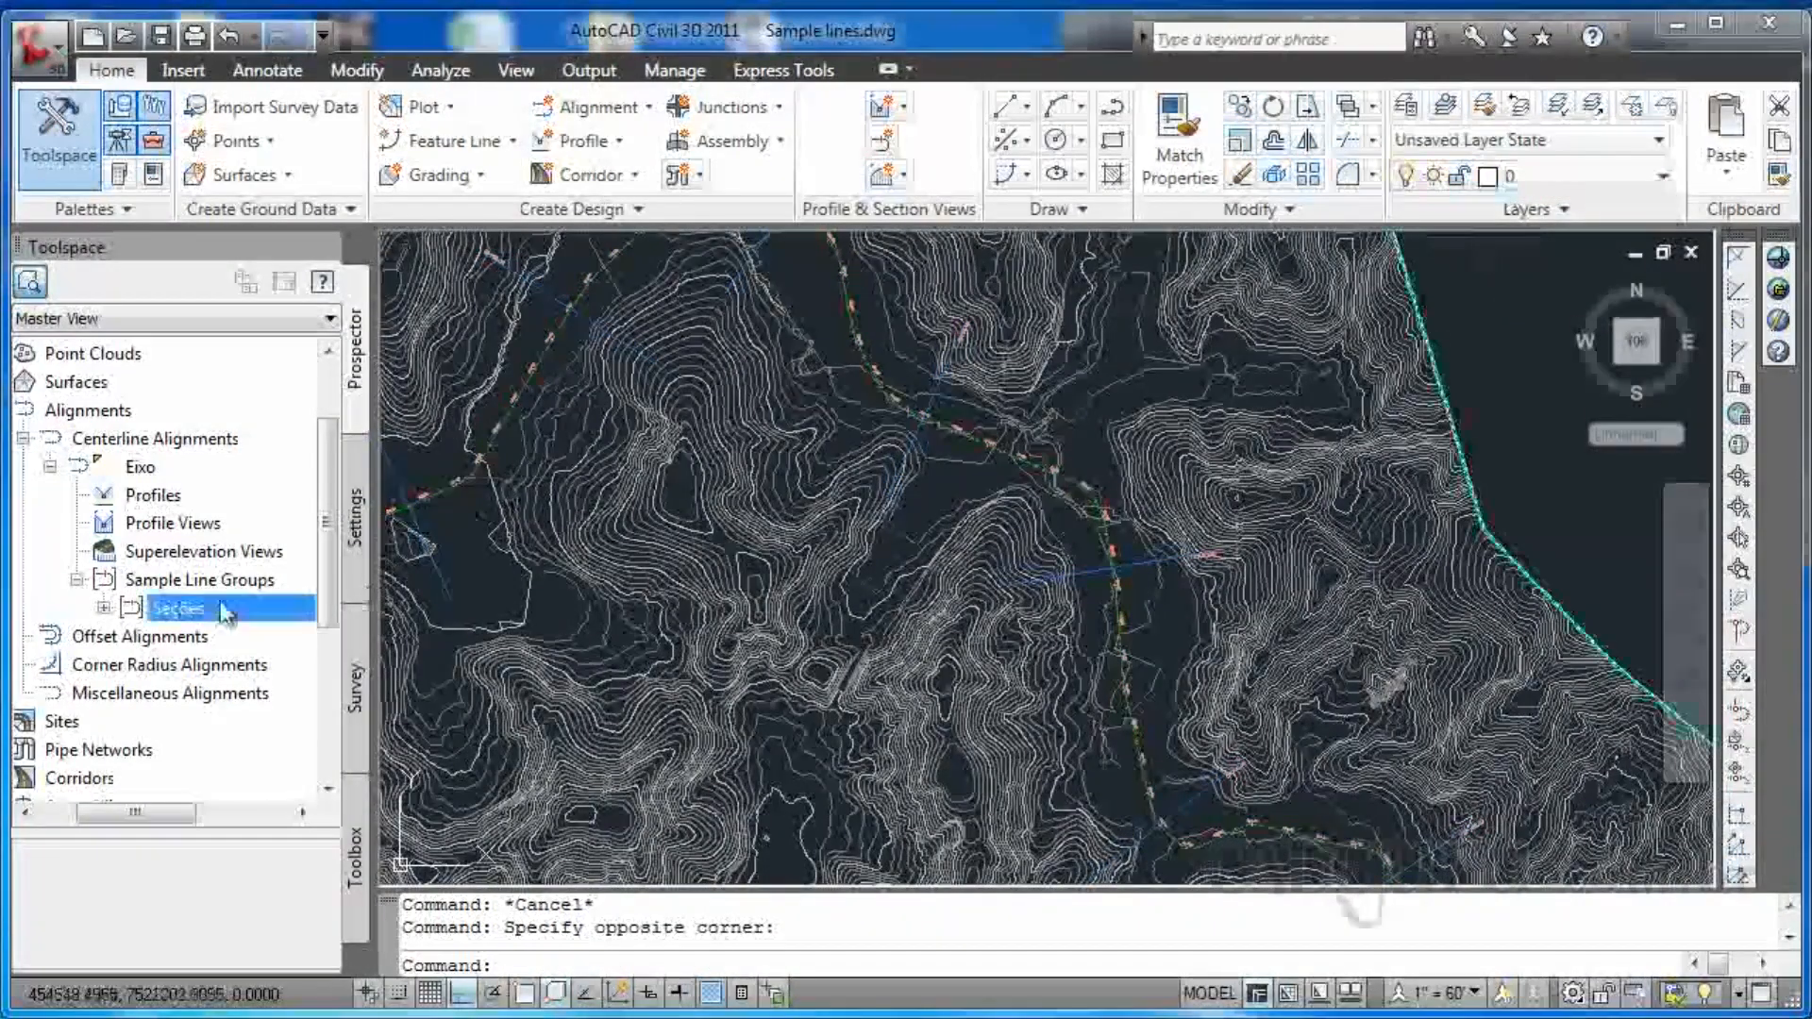
{"action": "right_click", "coordinate": [184, 611]}
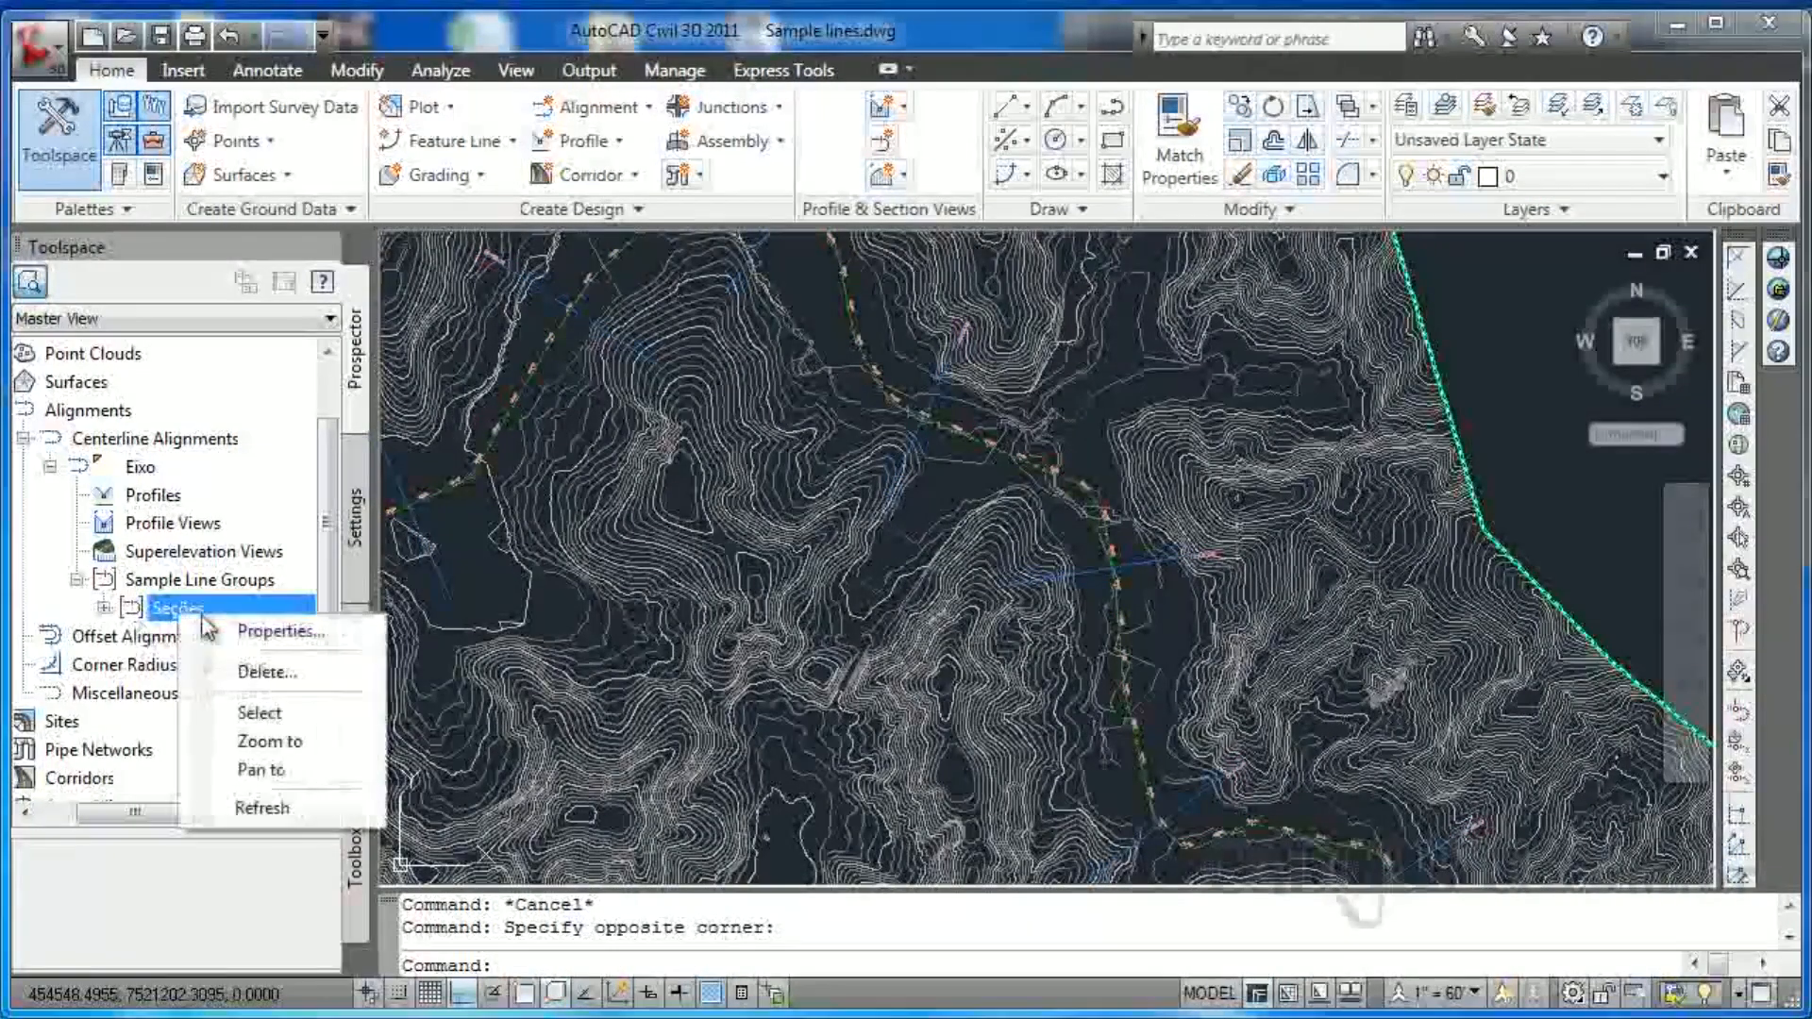
{"action": "left_click", "coordinate": [260, 714]}
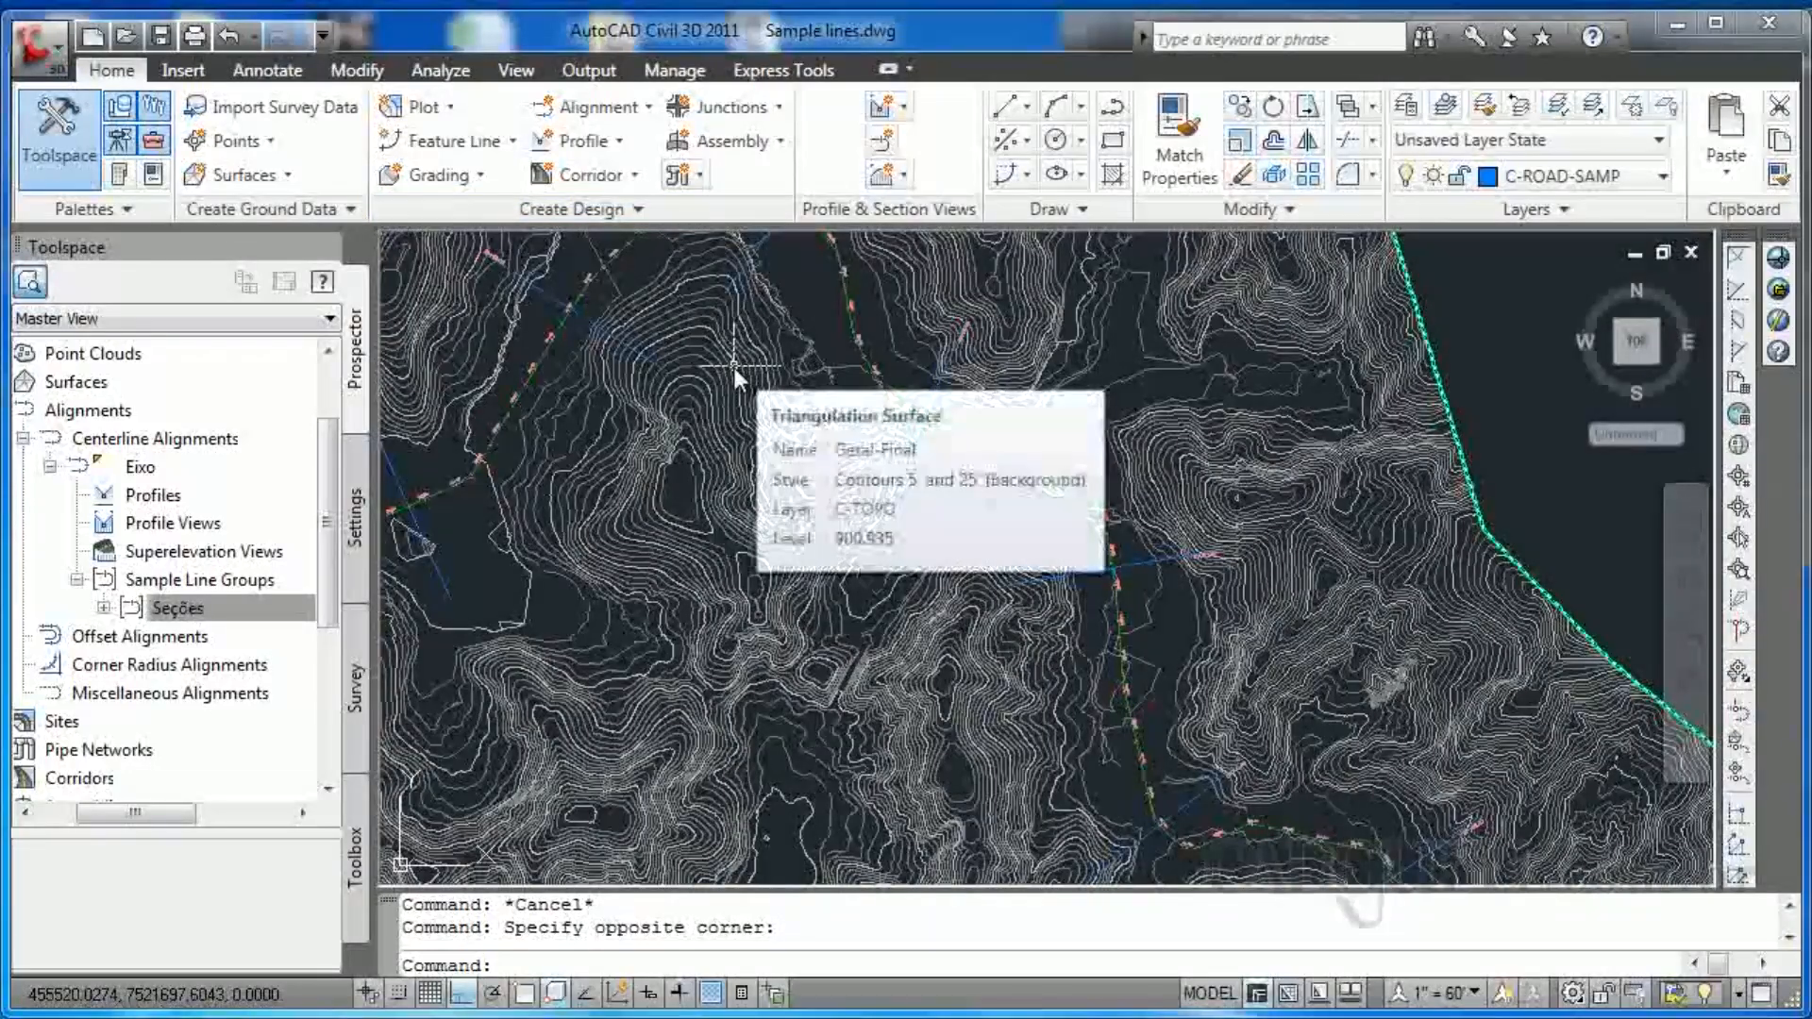
{"action": "key", "text": "Delete"}
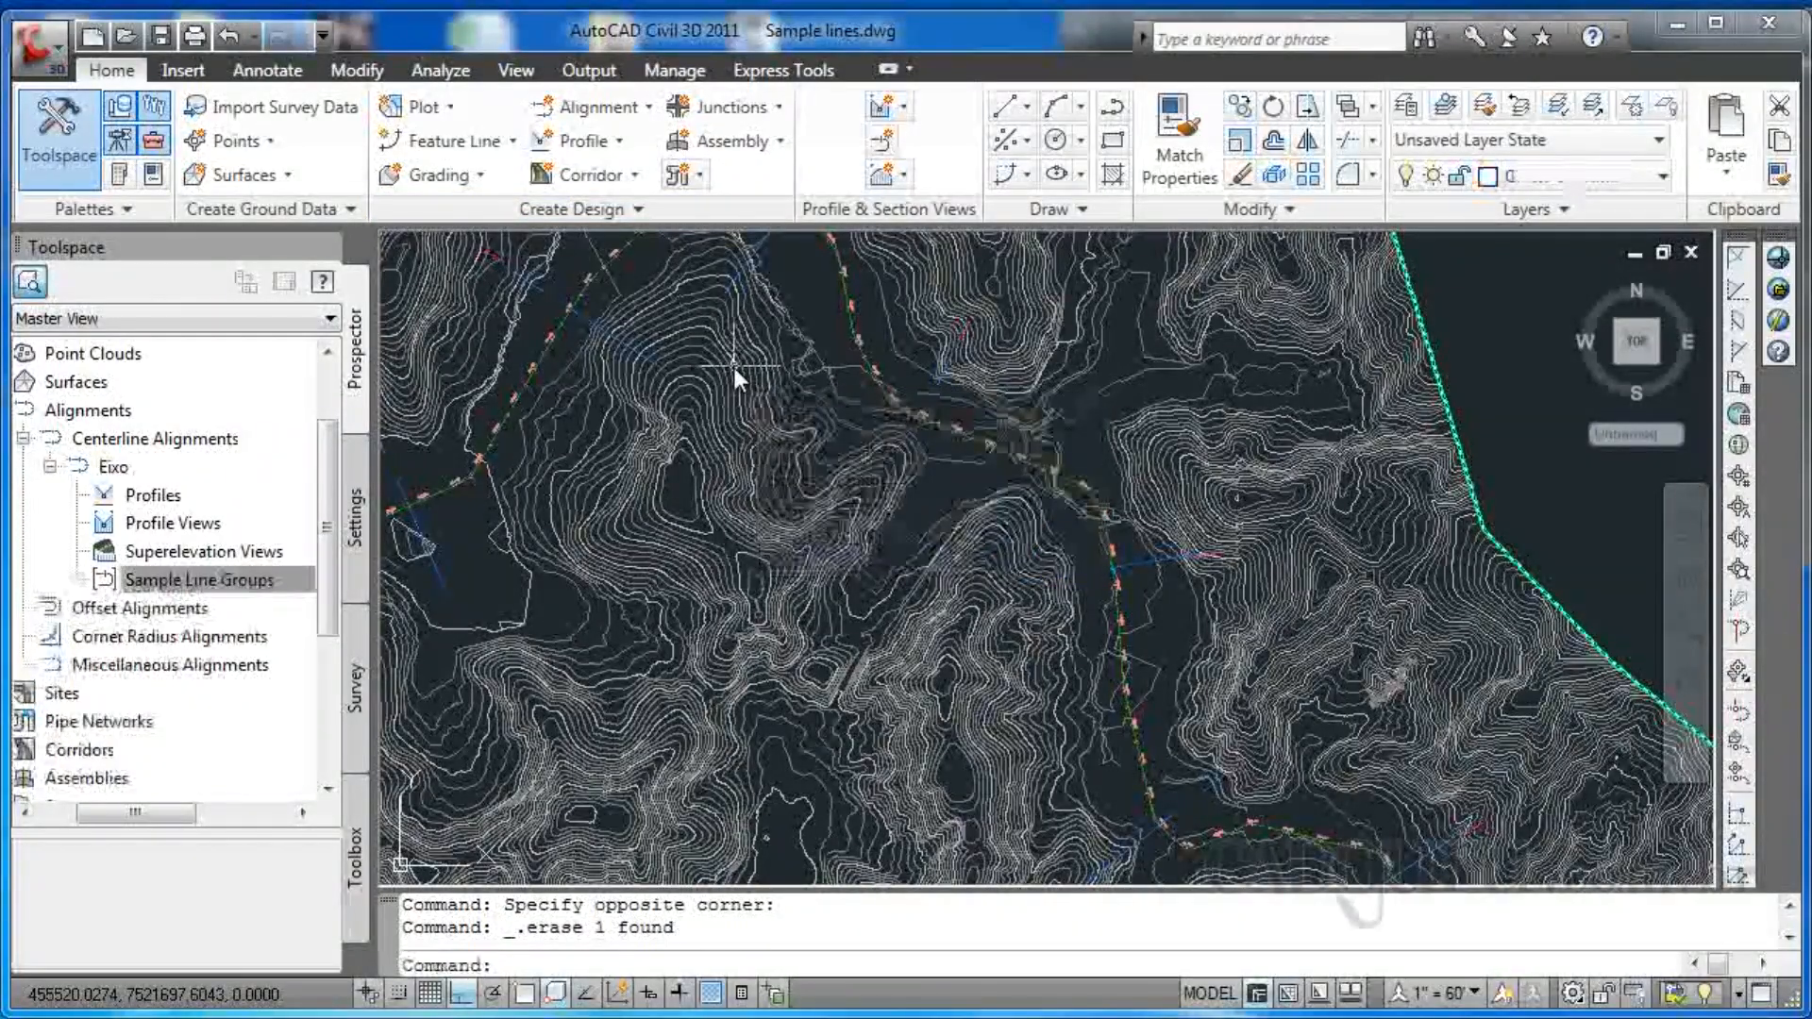
- Check the alignment without its sample lines and undo the deletion of the Seções group
{"action": "scroll", "coordinate": [1152, 445], "scroll_direction": "down", "scroll_amount": 5}
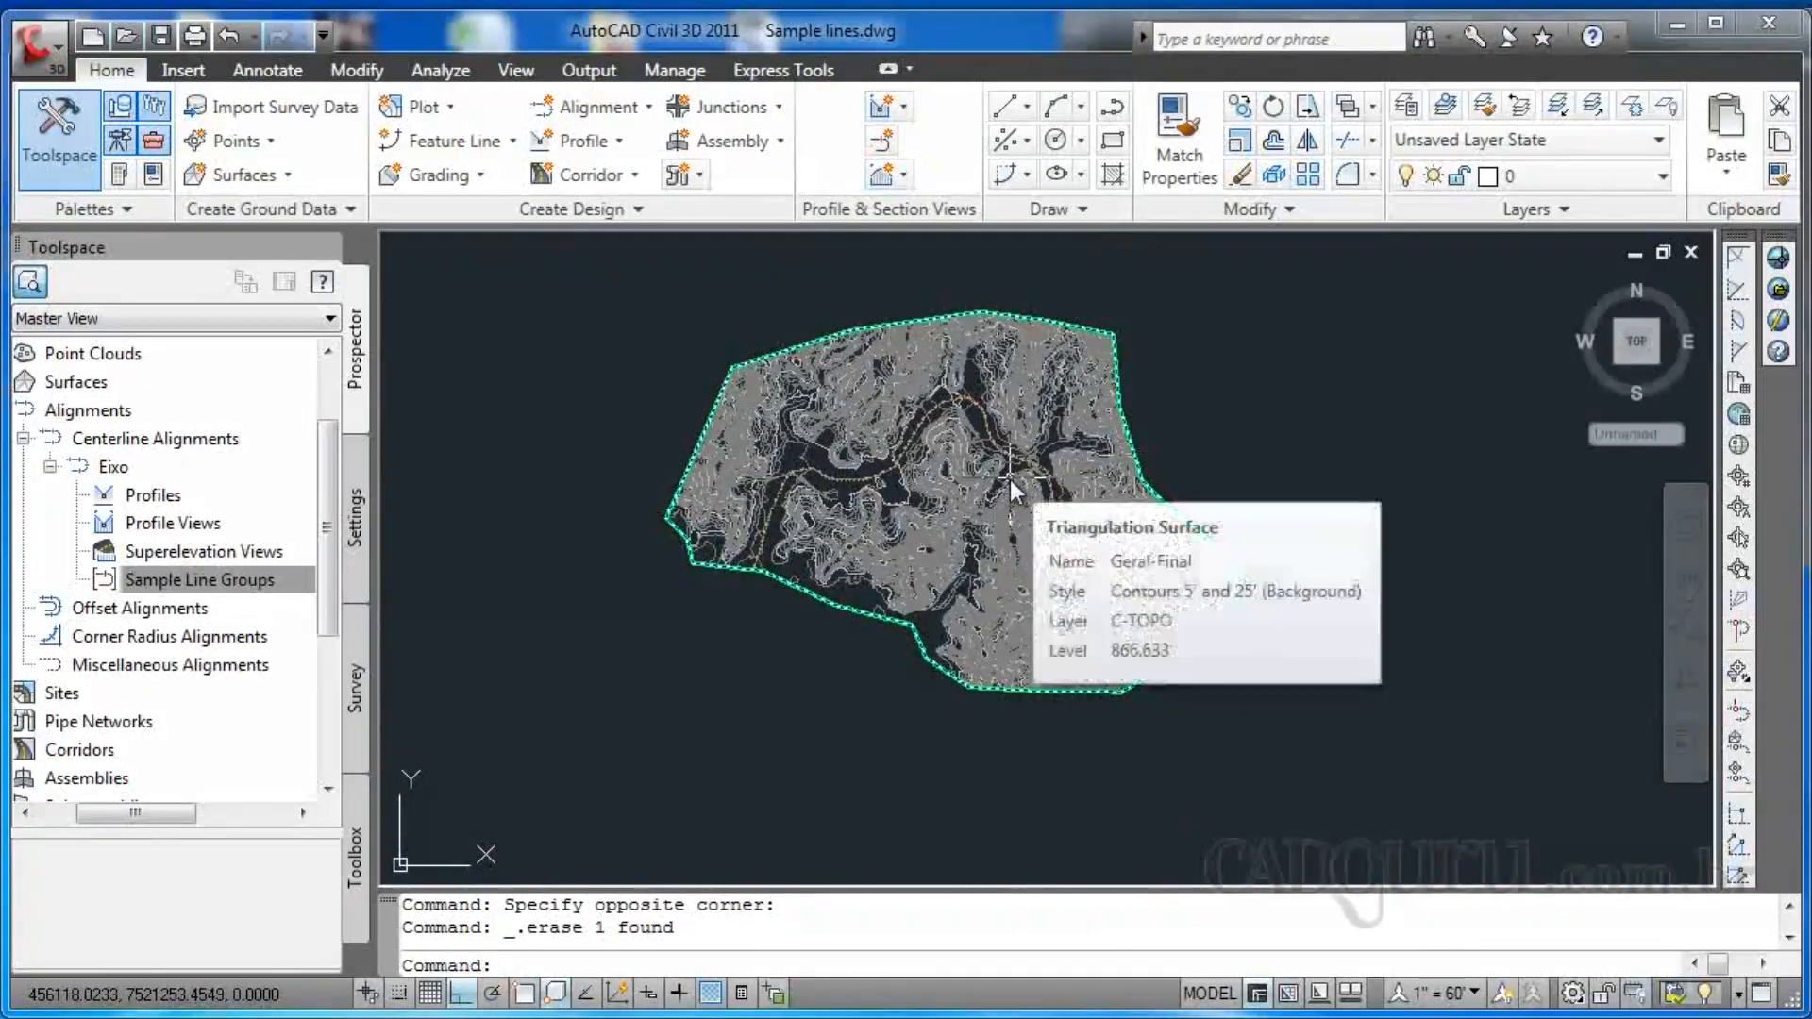
{"action": "scroll", "coordinate": [1023, 480], "scroll_direction": "up", "scroll_amount": 8}
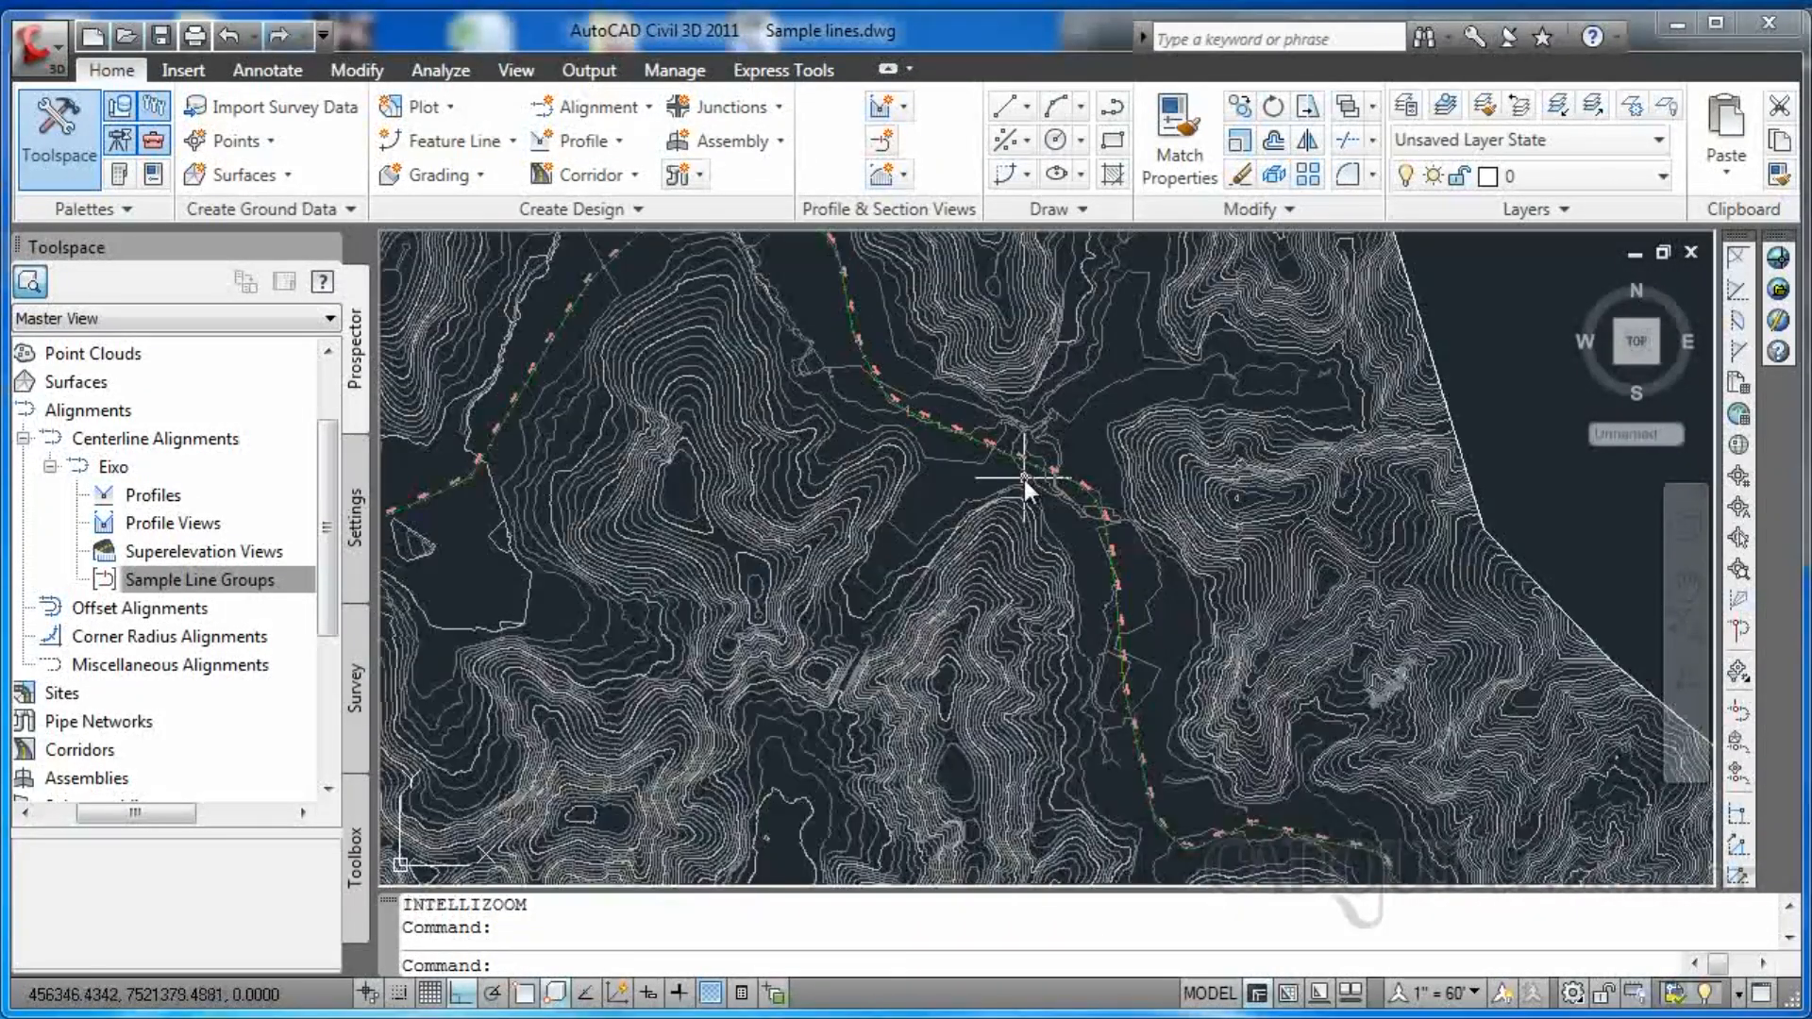
{"action": "key", "text": "Return"}
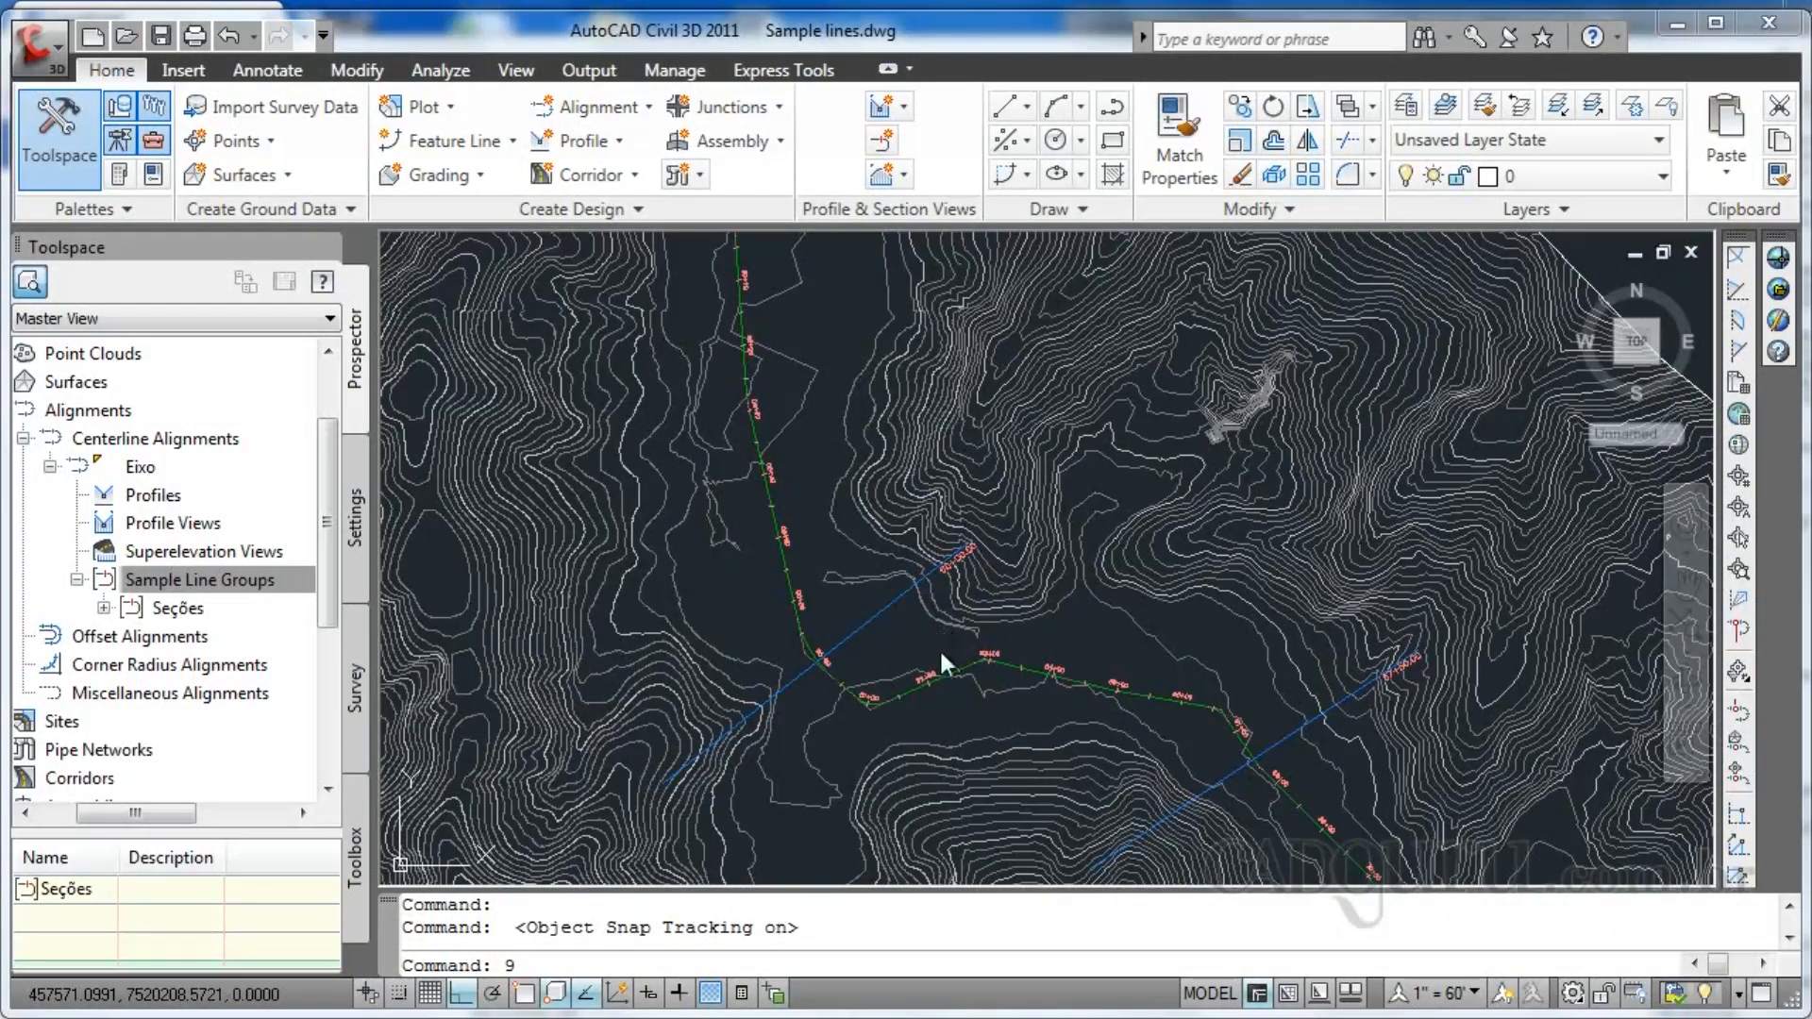
- Examine the section views laid out on the sheets beside the terrain, comparing the cross sections at the different stations
{"action": "scroll", "coordinate": [1238, 604], "scroll_direction": "down", "scroll_amount": 3}
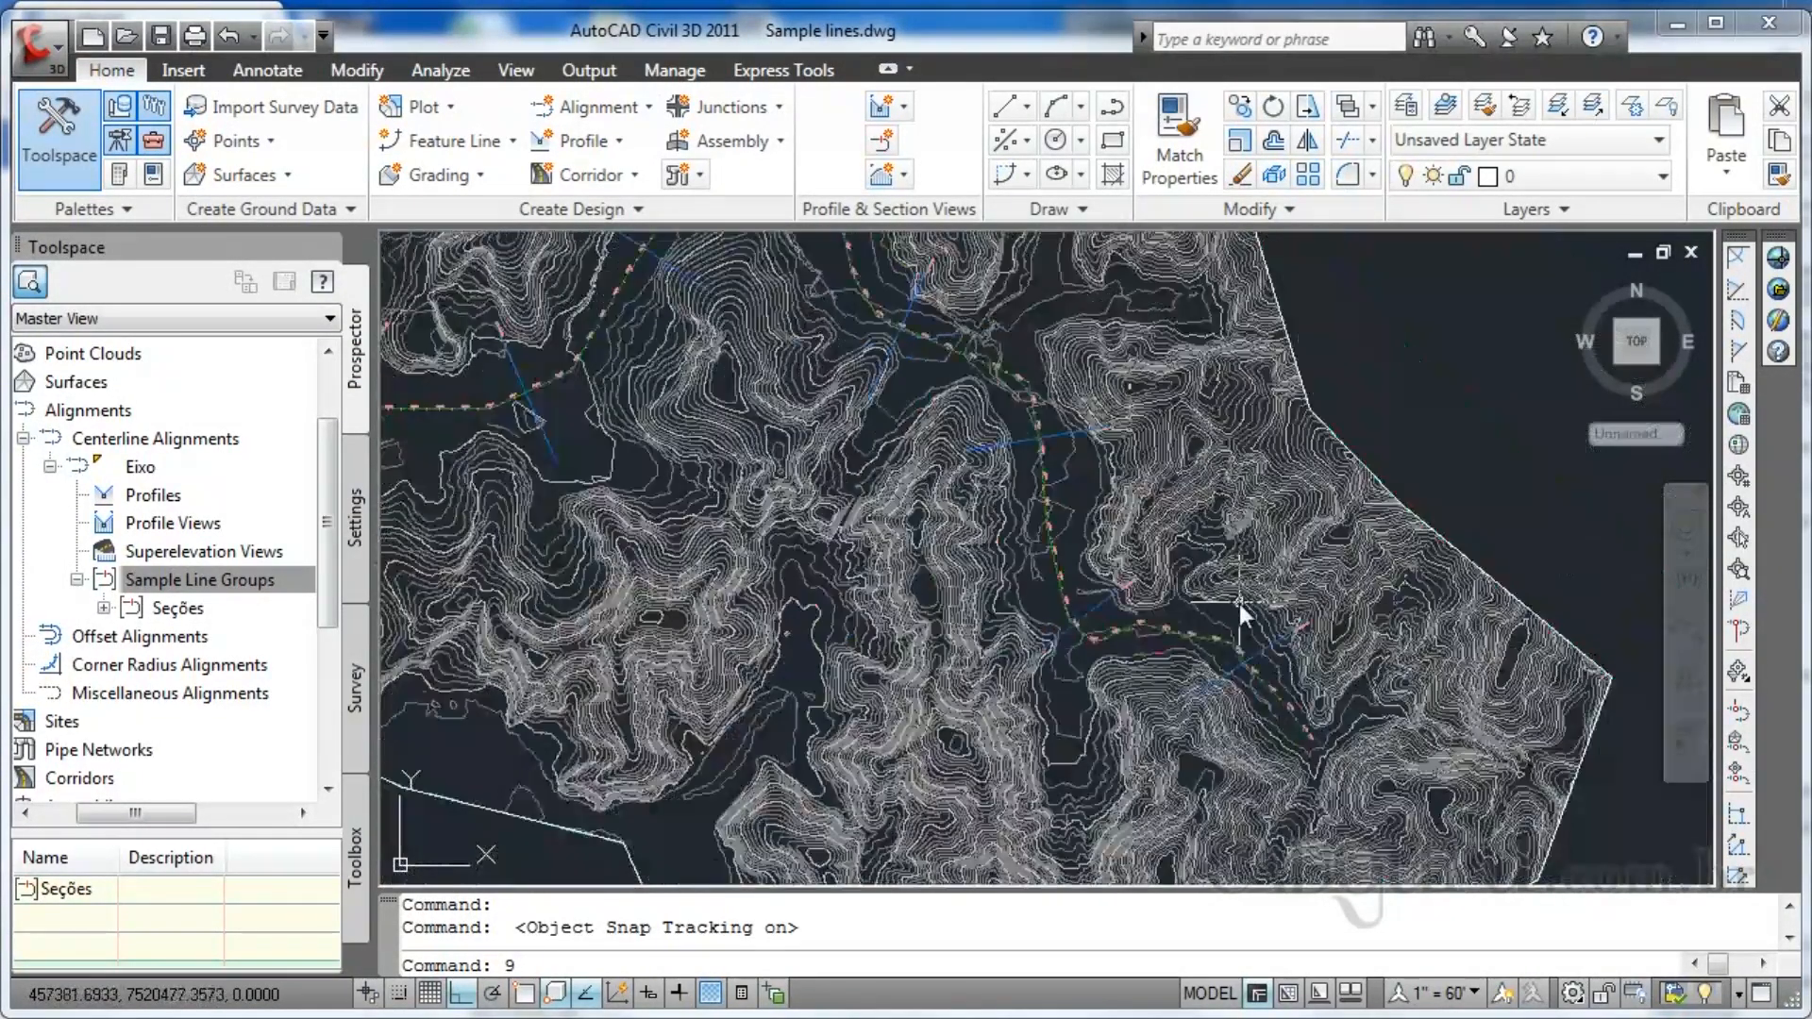
{"action": "scroll", "coordinate": [1238, 604], "scroll_direction": "down", "scroll_amount": 8}
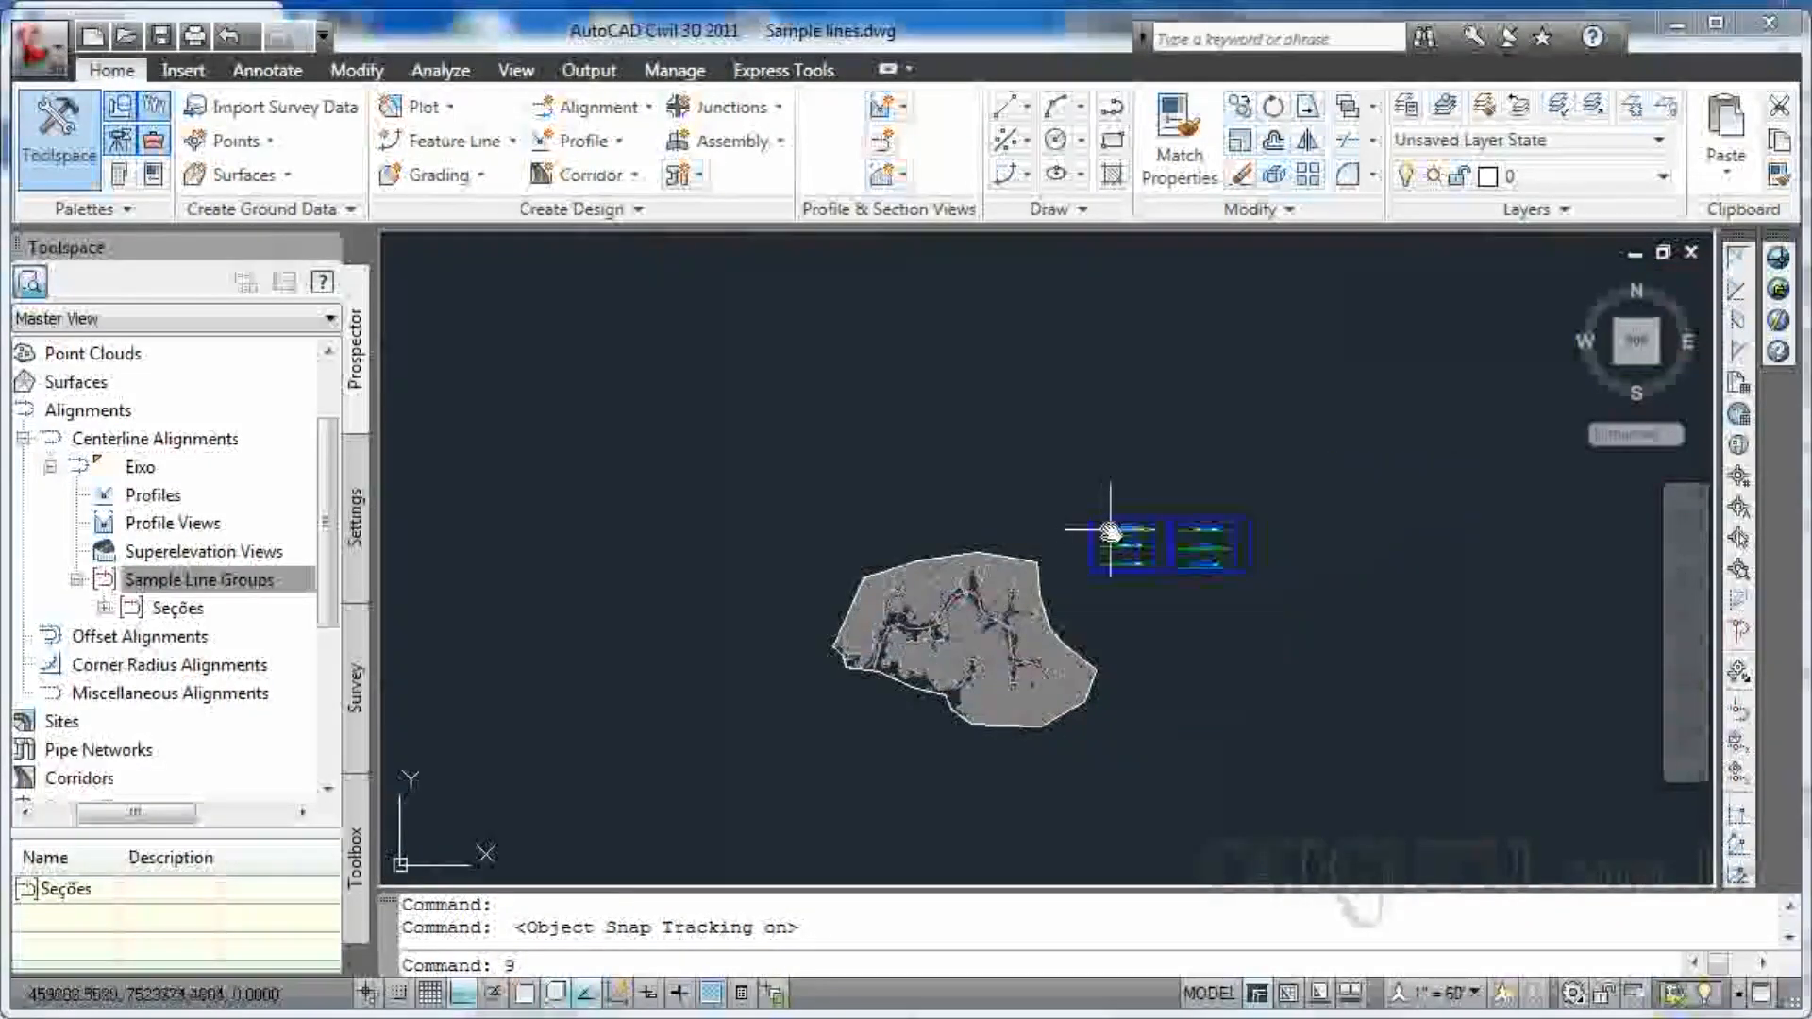
{"action": "scroll", "coordinate": [1111, 531], "scroll_direction": "up", "scroll_amount": 6}
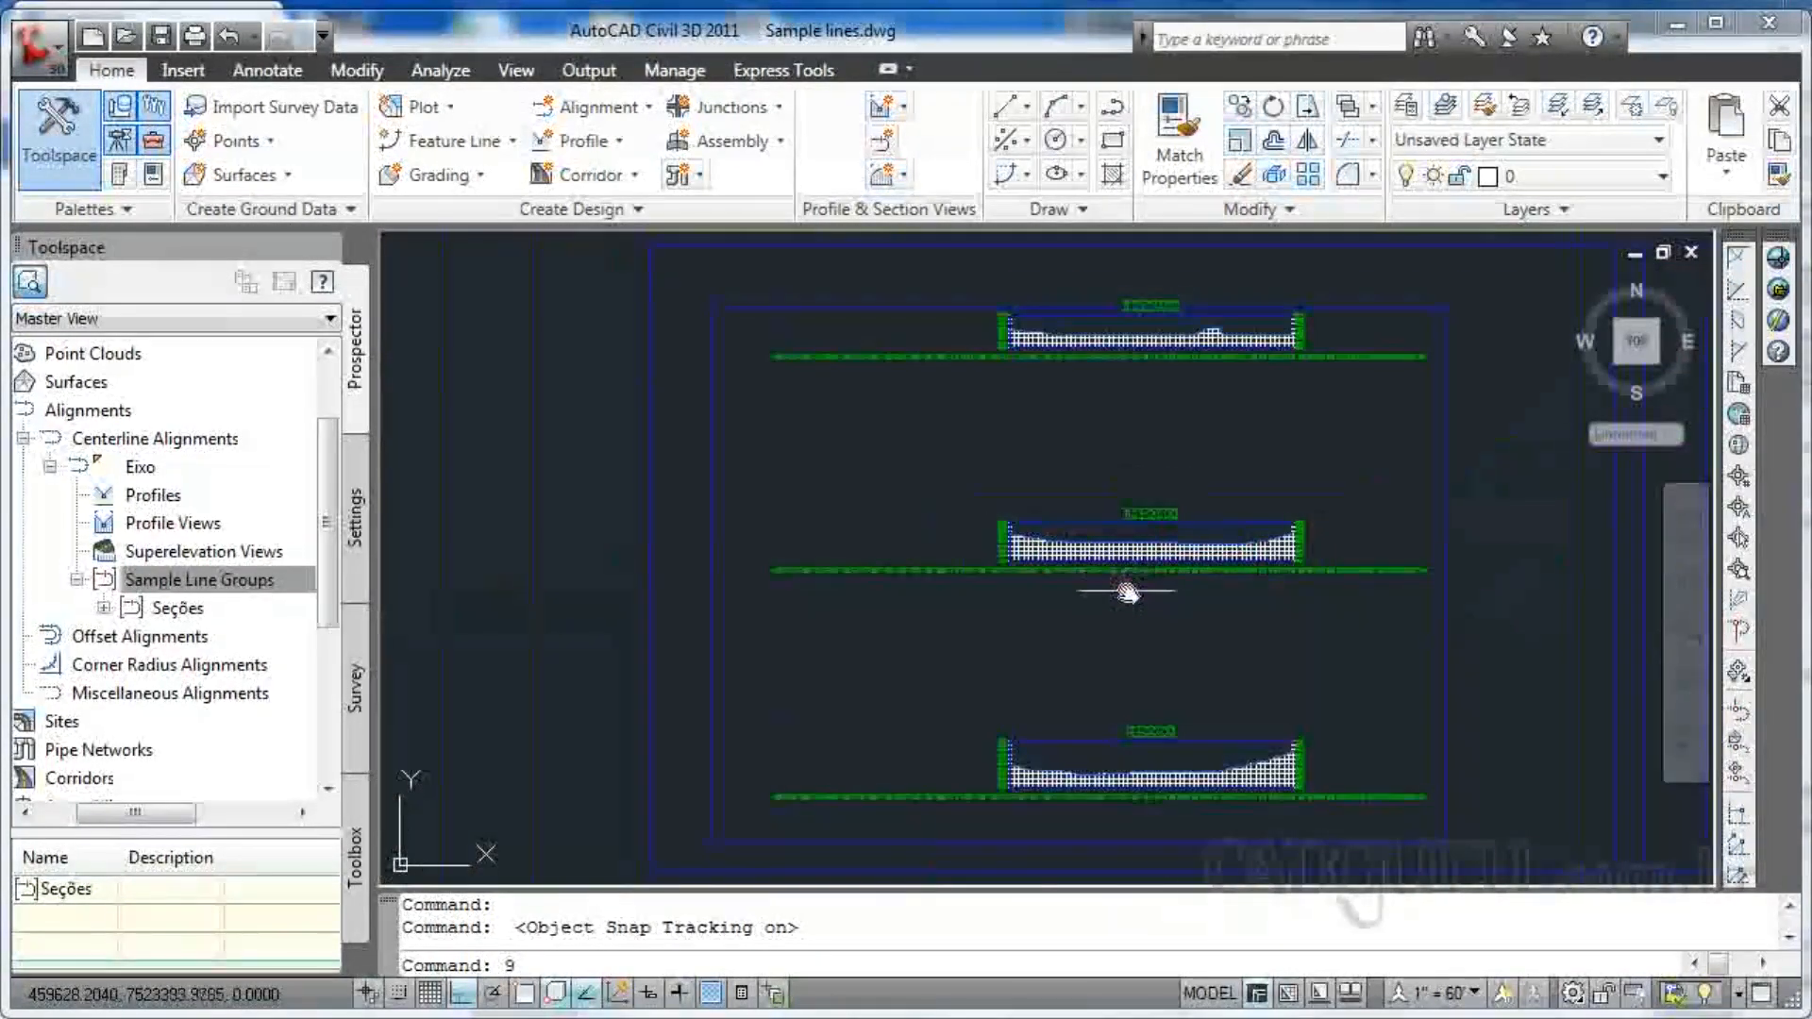
{"action": "scroll", "coordinate": [1128, 592], "scroll_direction": "up", "scroll_amount": 2}
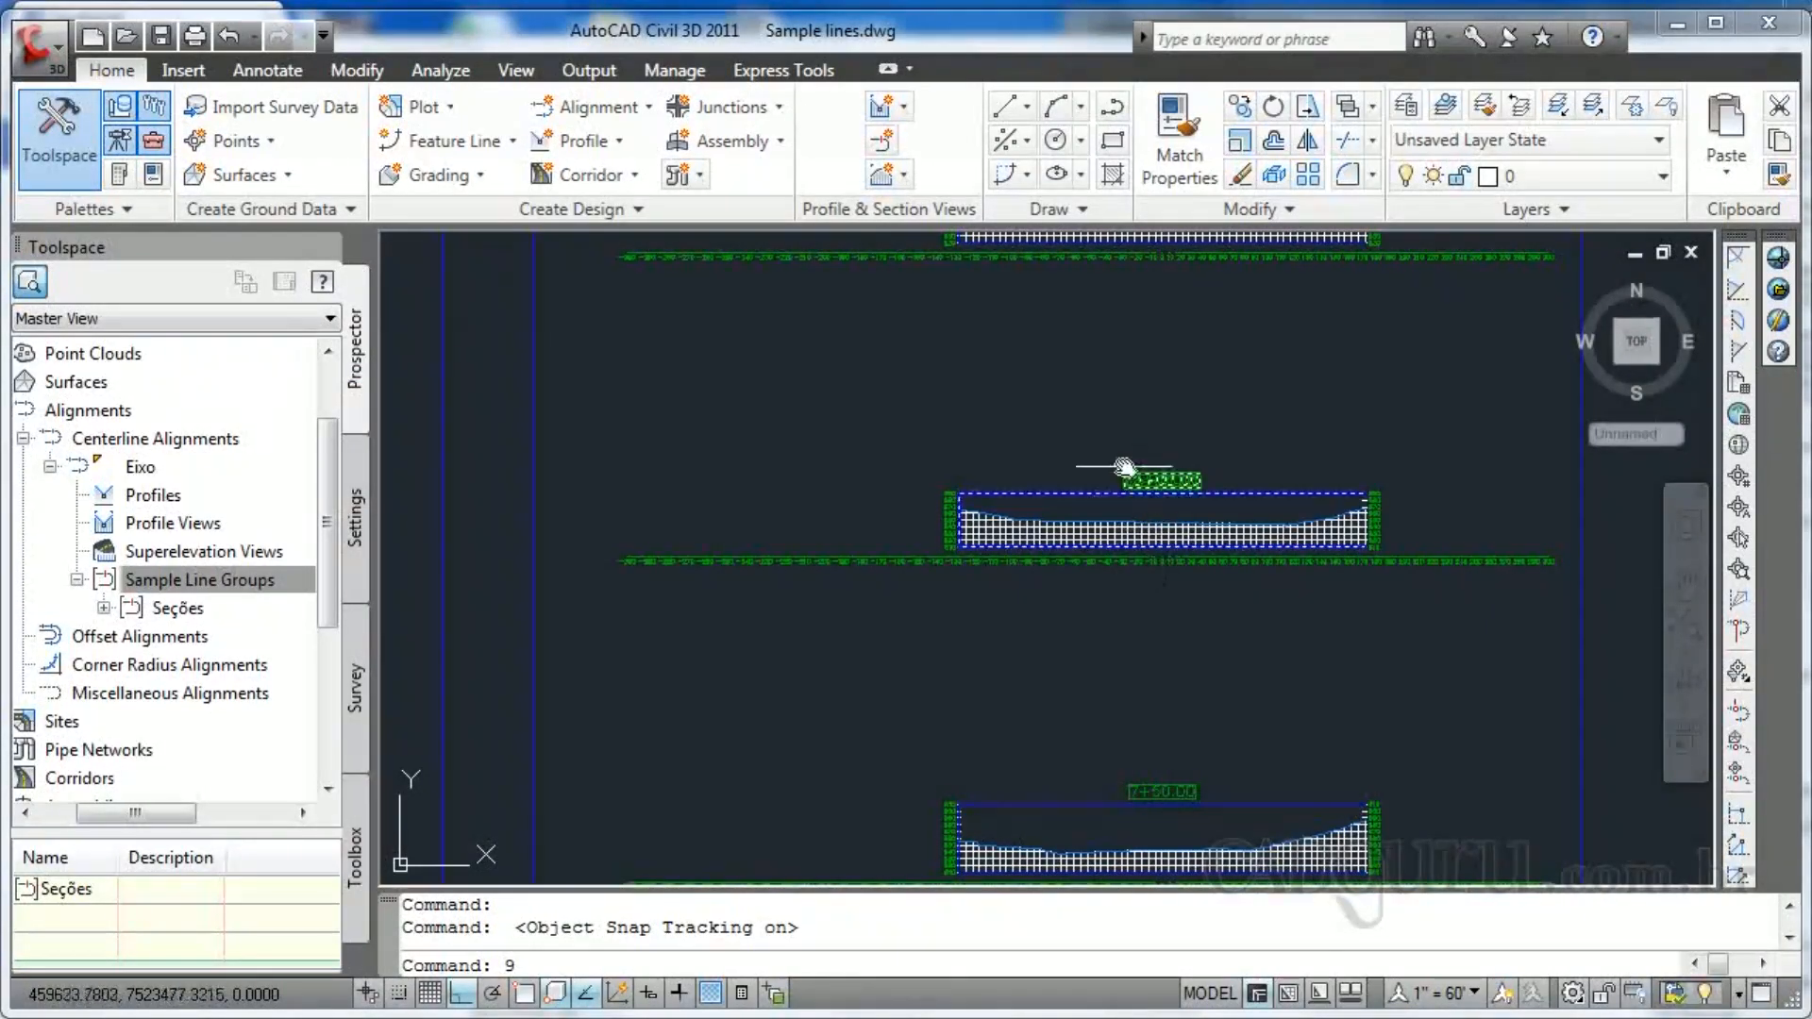
{"action": "mouse_move", "coordinate": [1214, 457]}
{"action": "middle_mouse_down"}
{"action": "mouse_move", "coordinate": [1151, 288]}
{"action": "mouse_move", "coordinate": [1145, 321]}
{"action": "middle_mouse_up"}
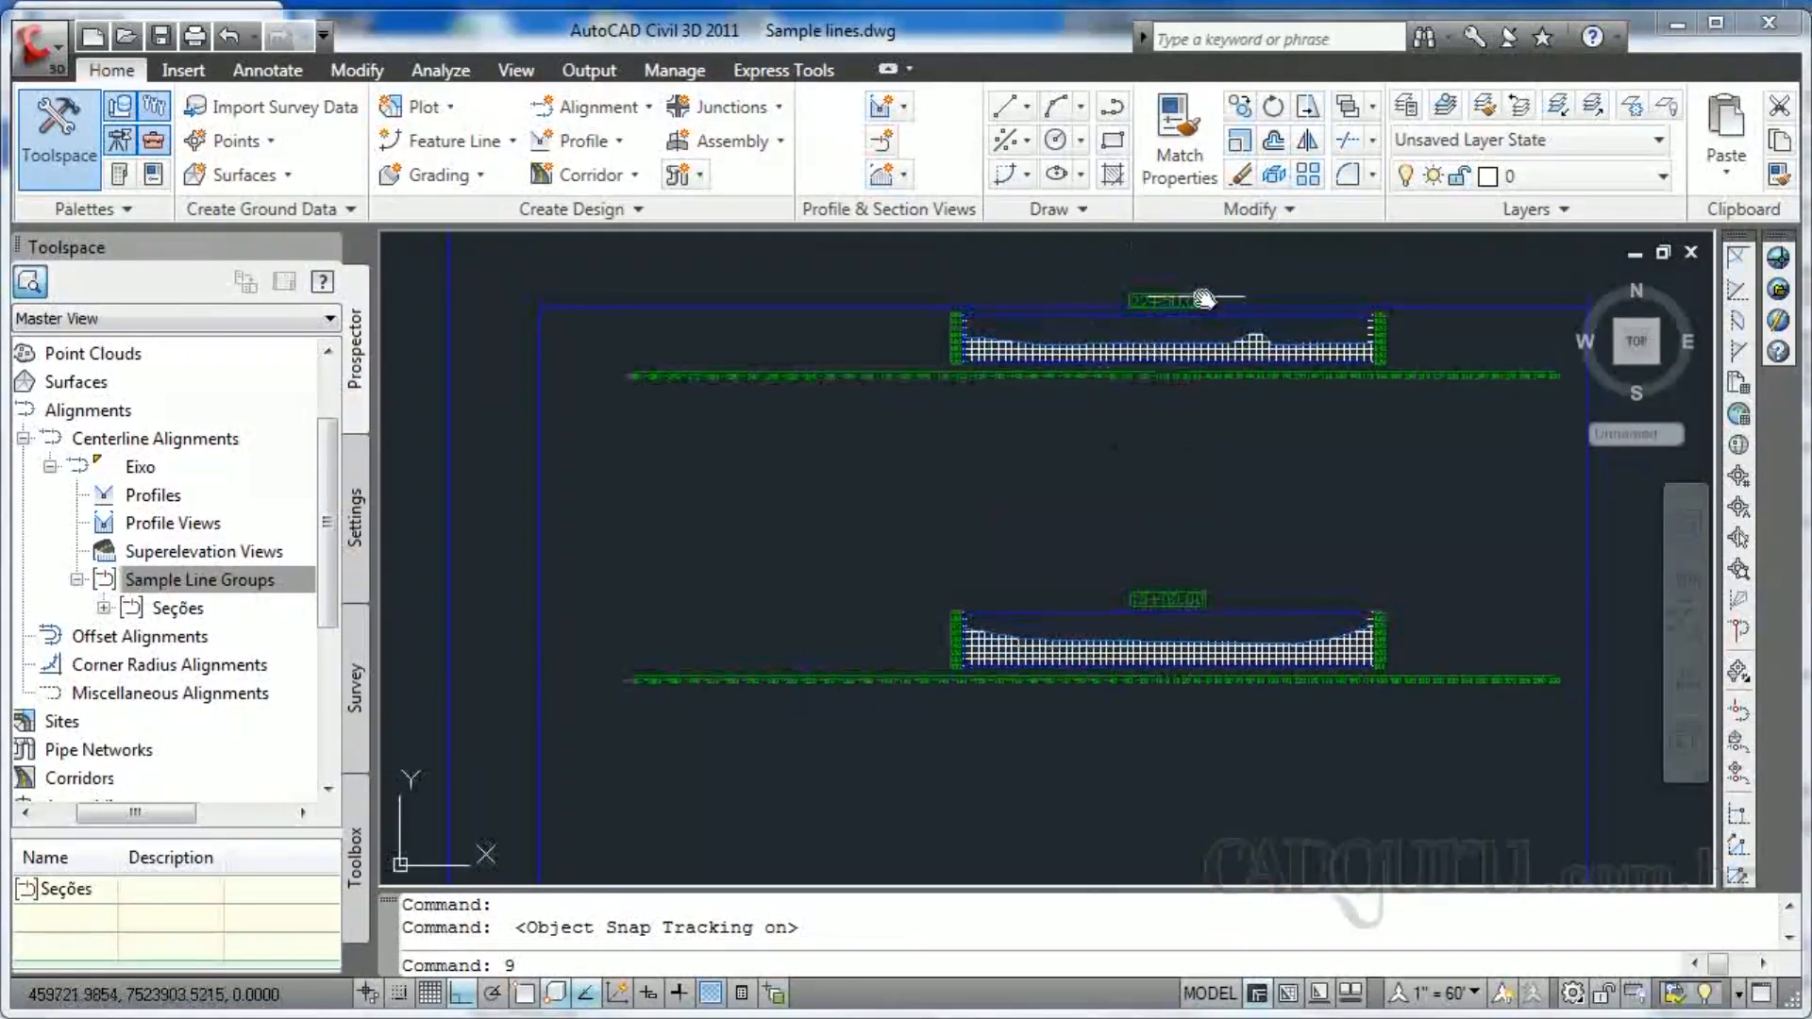
{"action": "middle_click_drag", "start_coordinate": [1291, 692], "coordinate": [1284, 553]}
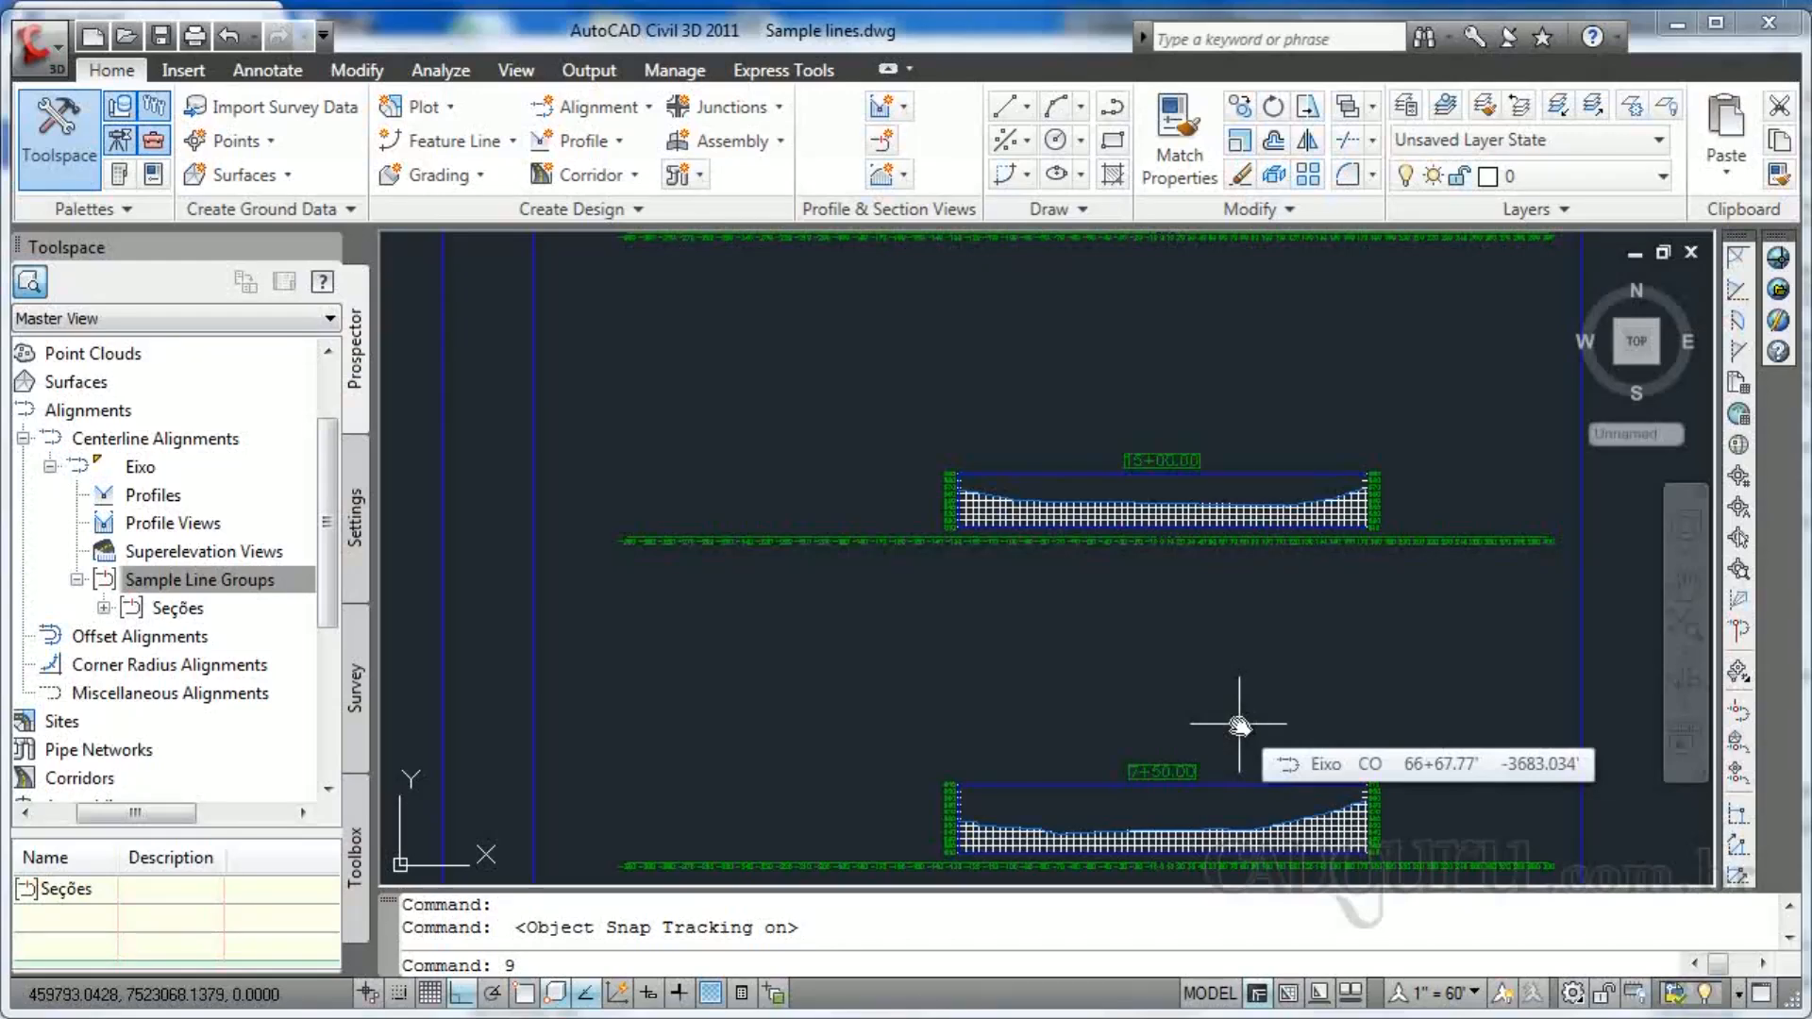
- Inspect the section view at station 22+50.00 up close, including its ground line, elevation scale and offset labels
{"action": "middle_click_drag", "start_coordinate": [1116, 593], "coordinate": [1196, 866]}
{"action": "scroll", "coordinate": [1186, 506], "scroll_direction": "up", "scroll_amount": 5}
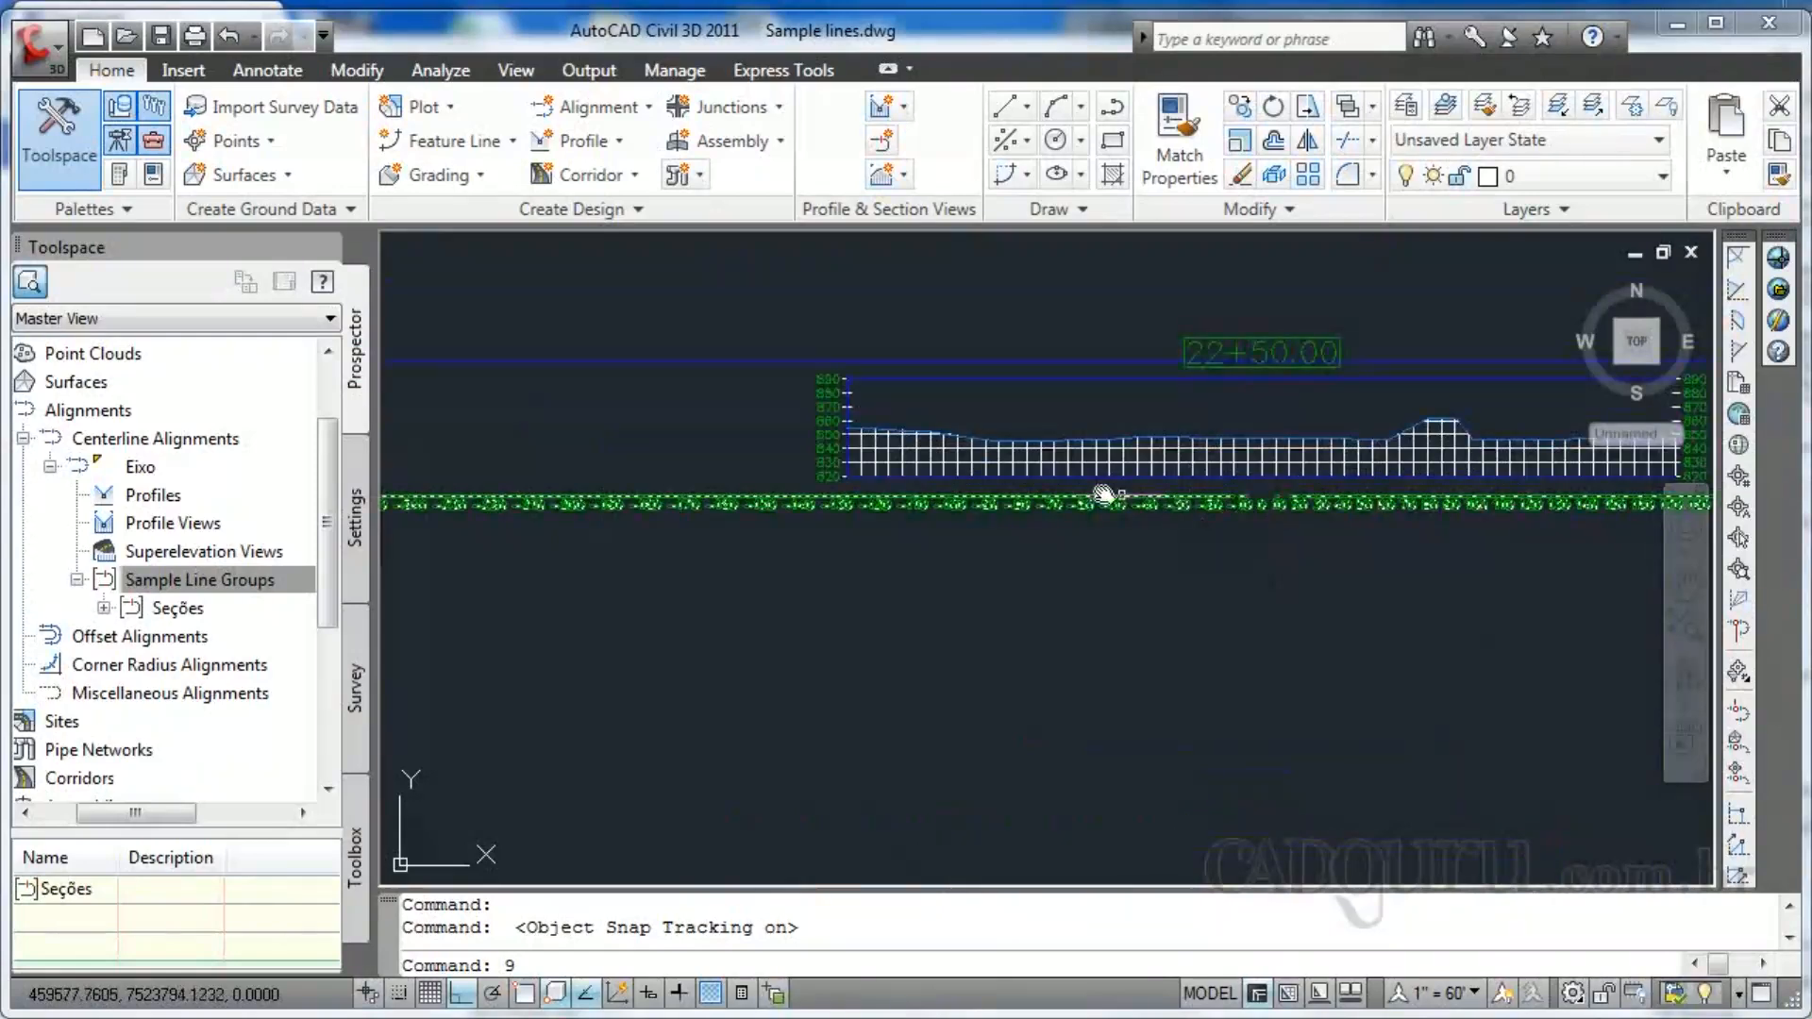
{"action": "scroll", "coordinate": [859, 461], "scroll_direction": "up", "scroll_amount": 2}
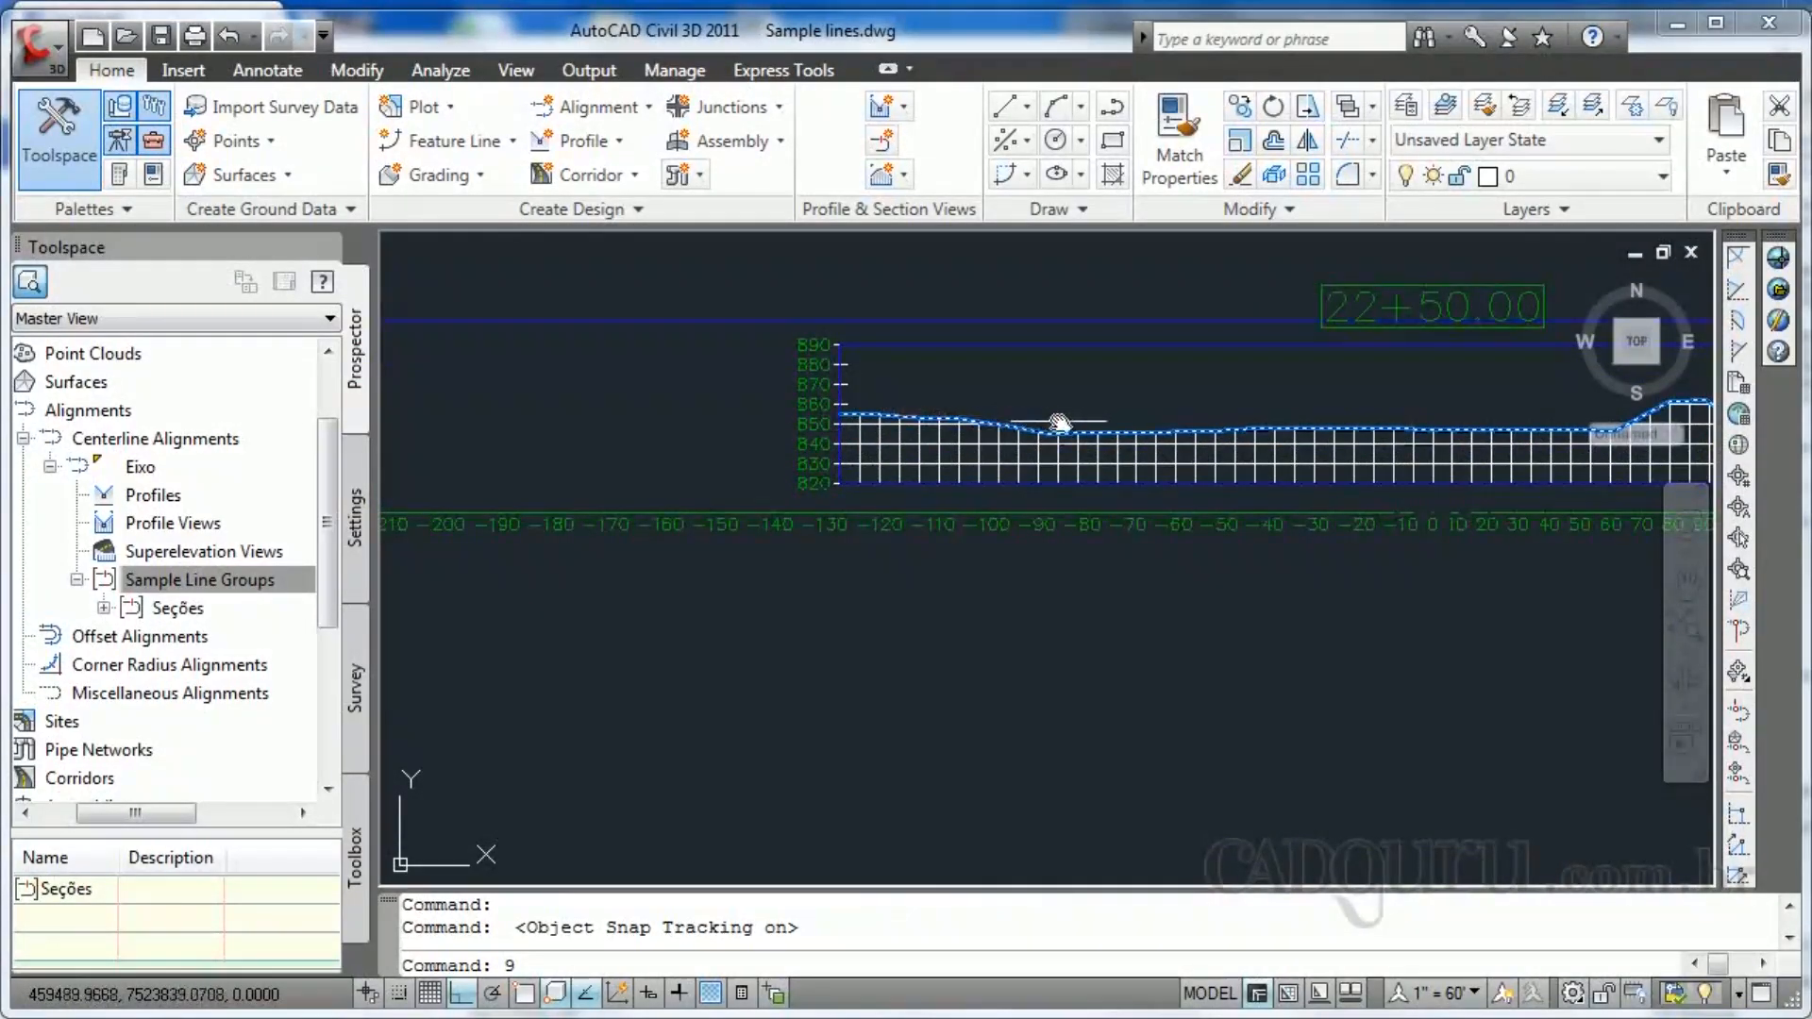
{"action": "mouse_move", "coordinate": [1403, 598]}
{"action": "middle_mouse_down"}
{"action": "mouse_move", "coordinate": [1294, 660]}
{"action": "mouse_move", "coordinate": [987, 671]}
{"action": "middle_mouse_up"}
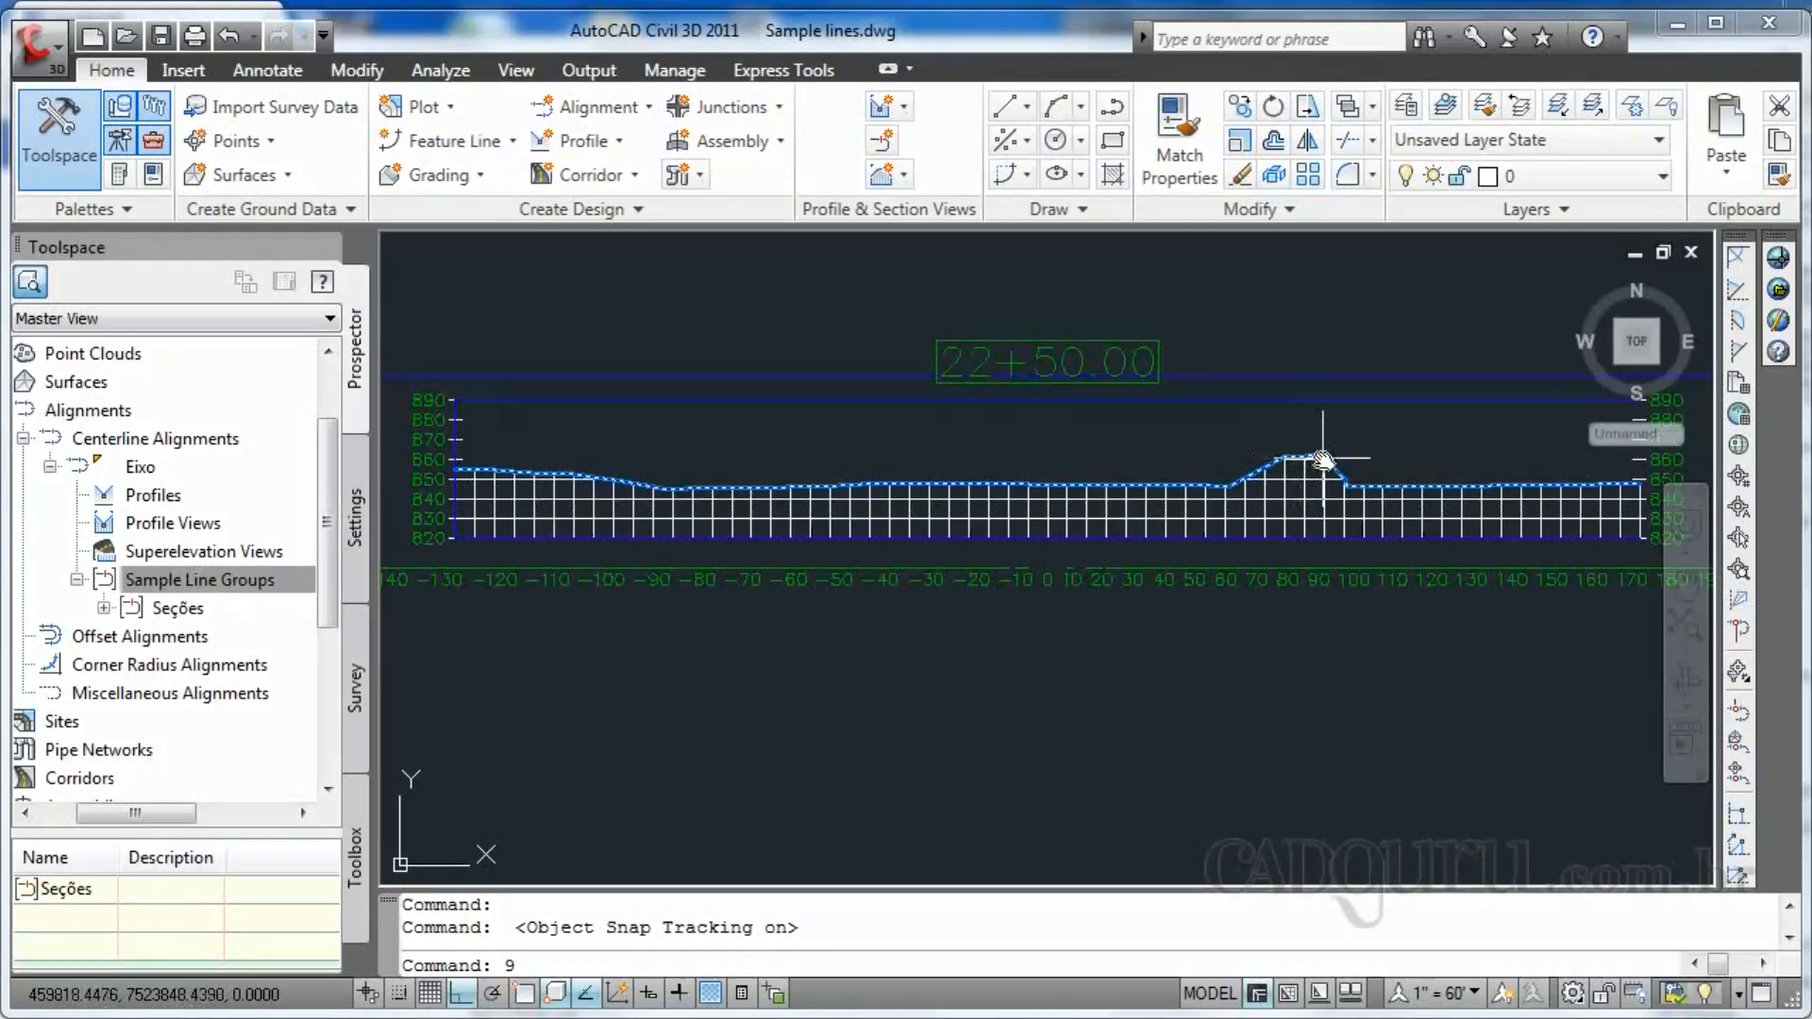
{"action": "mouse_move", "coordinate": [1323, 459]}
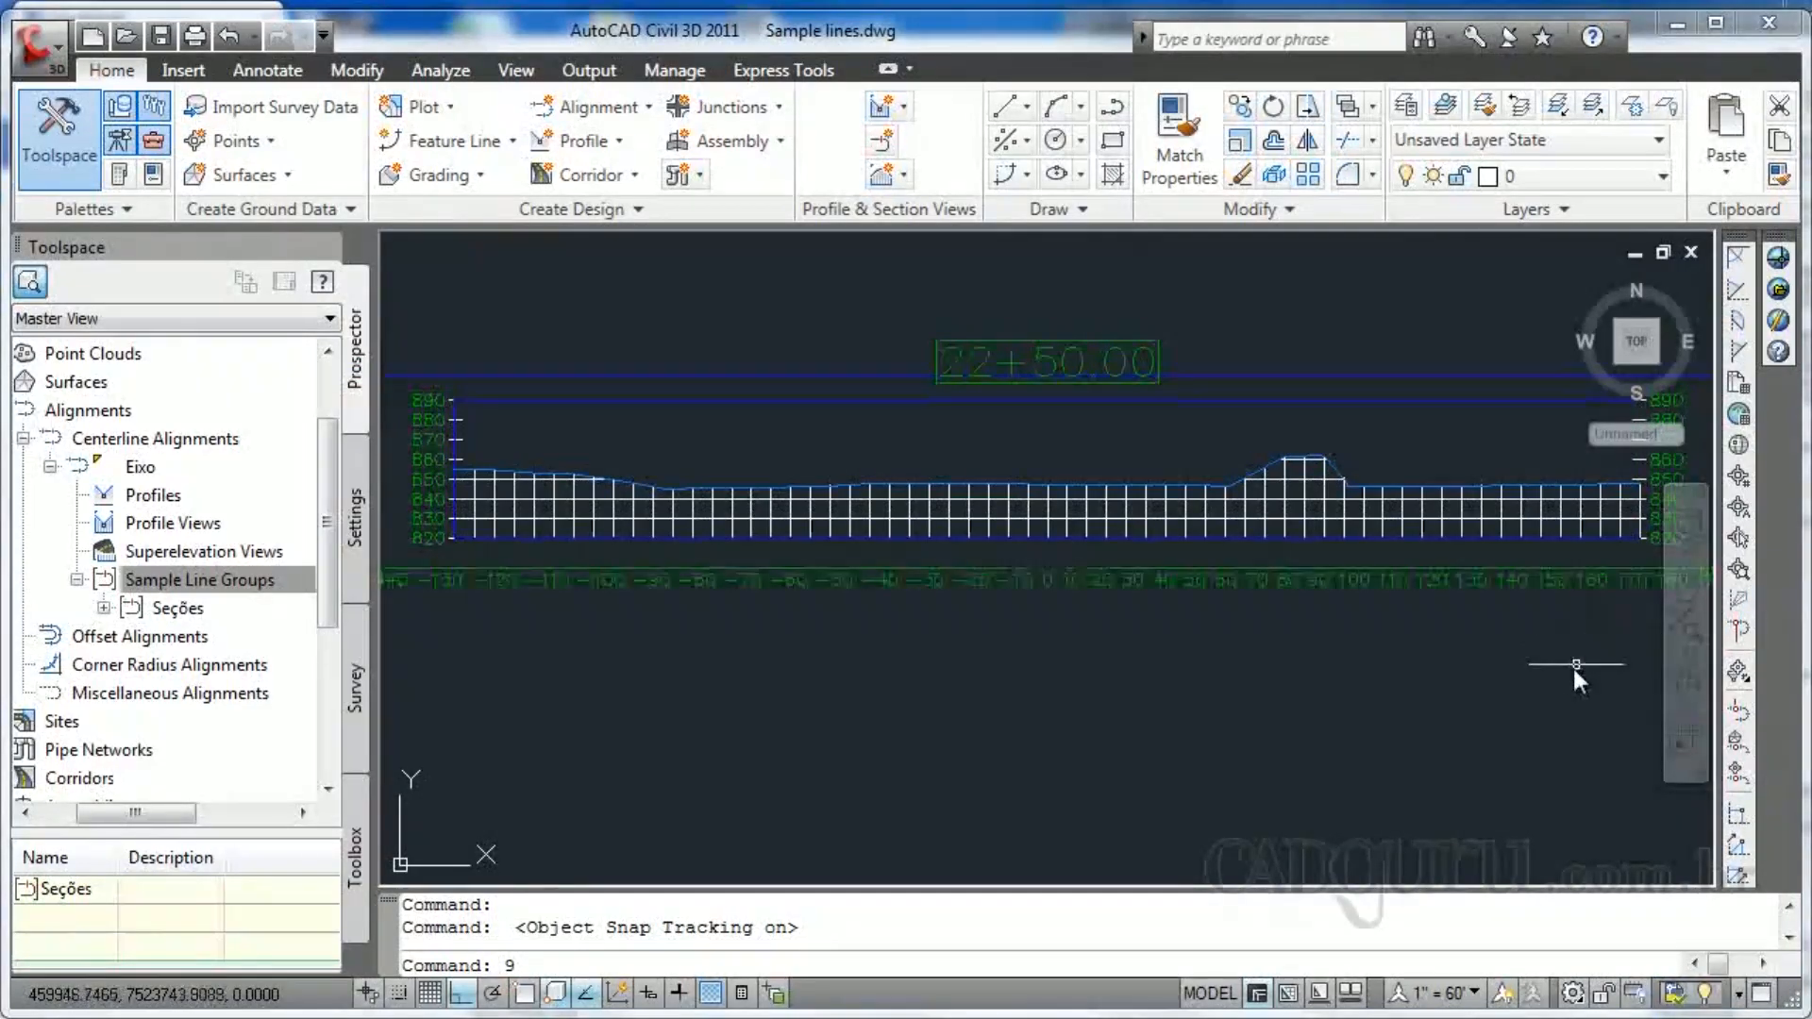
{"action": "mouse_move", "coordinate": [1574, 665]}
{"action": "middle_mouse_down"}
{"action": "mouse_move", "coordinate": [1512, 659]}
{"action": "mouse_move", "coordinate": [1572, 631]}
{"action": "middle_mouse_up"}
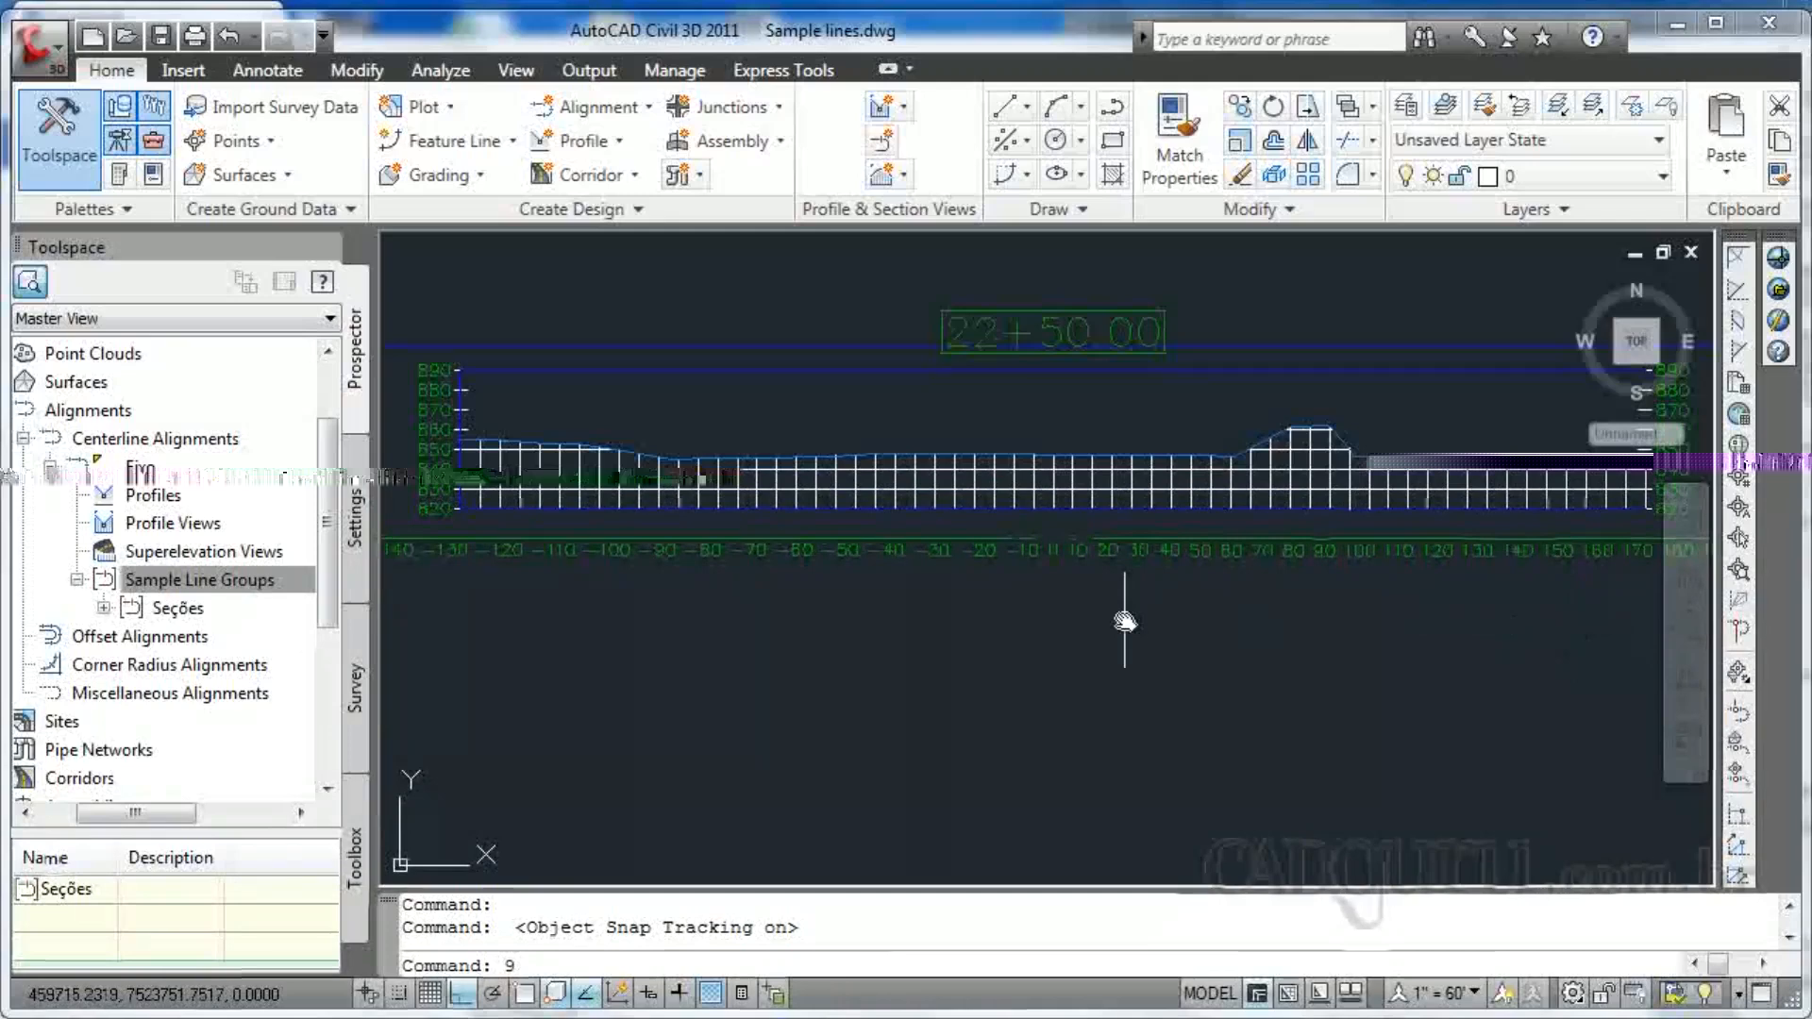